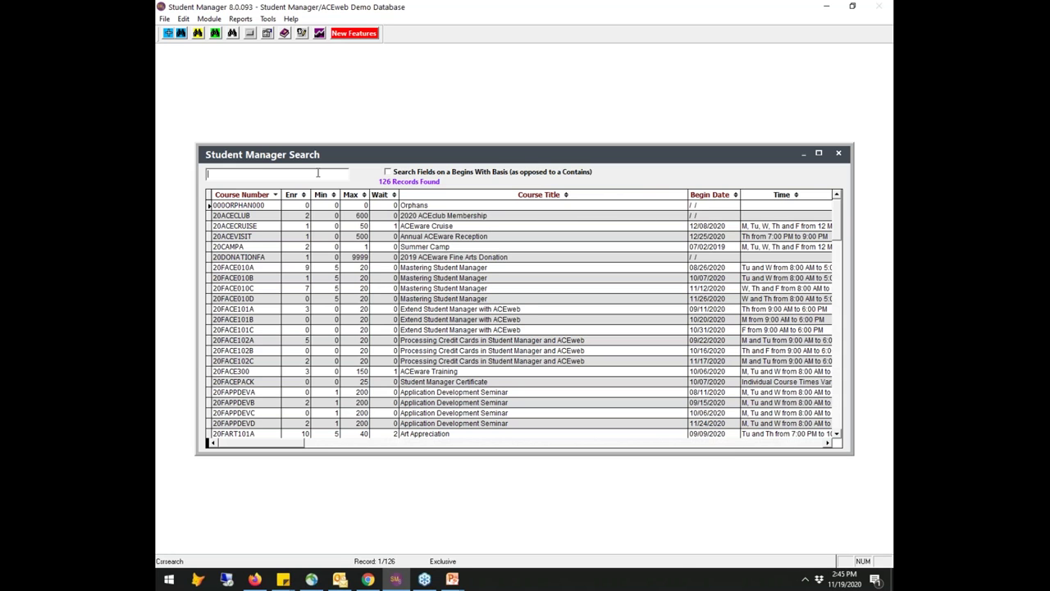
Search the courses for "aceware conf" and open the ACEware Conference course 20UACE300.
{"action": "type", "text": "aceware"}
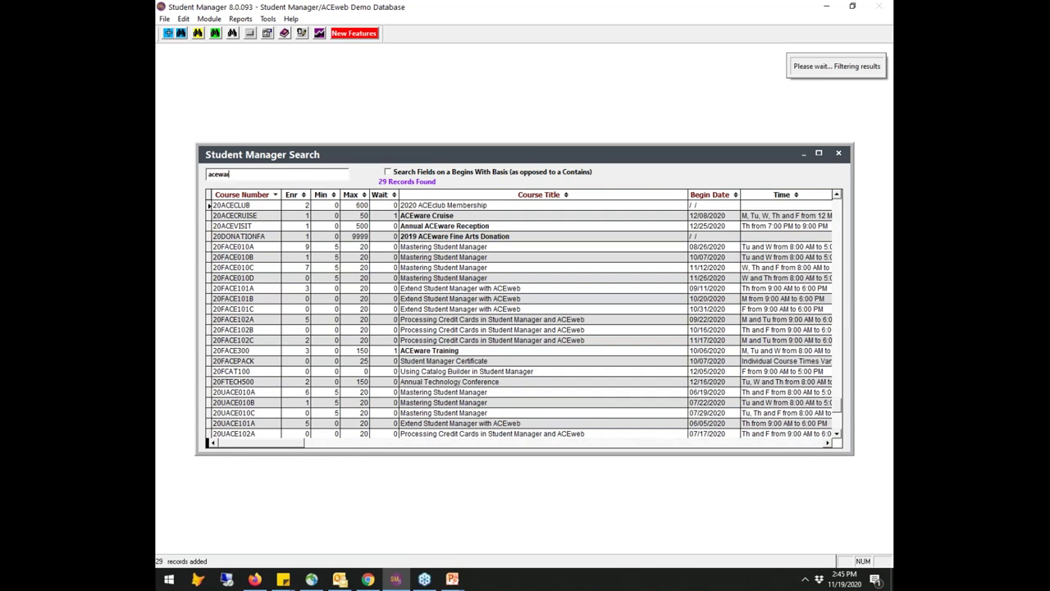
{"action": "type", "text": " conf"}
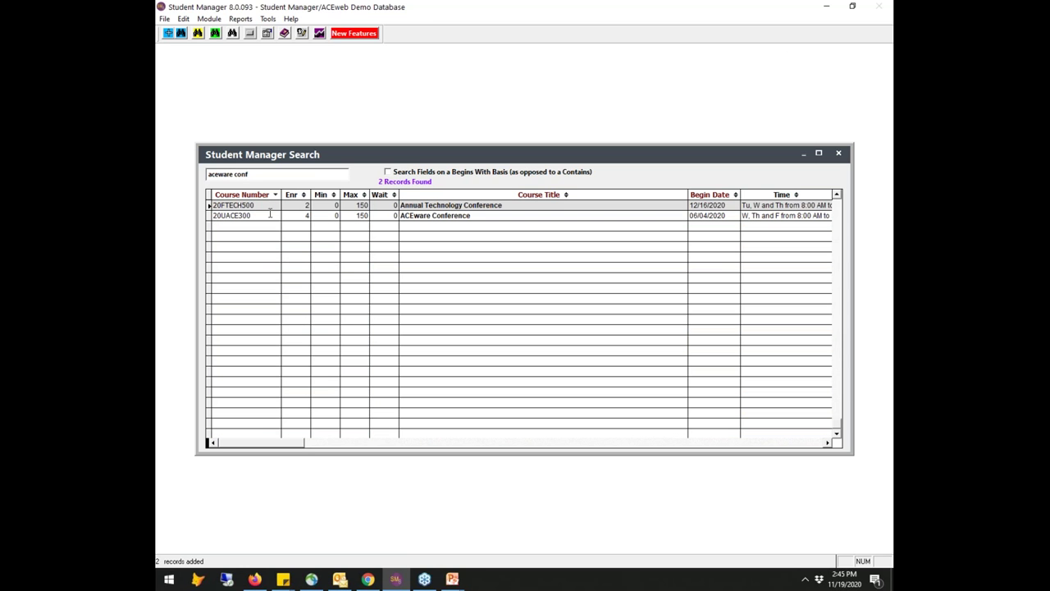
{"action": "double_click", "coordinate": [270, 215]}
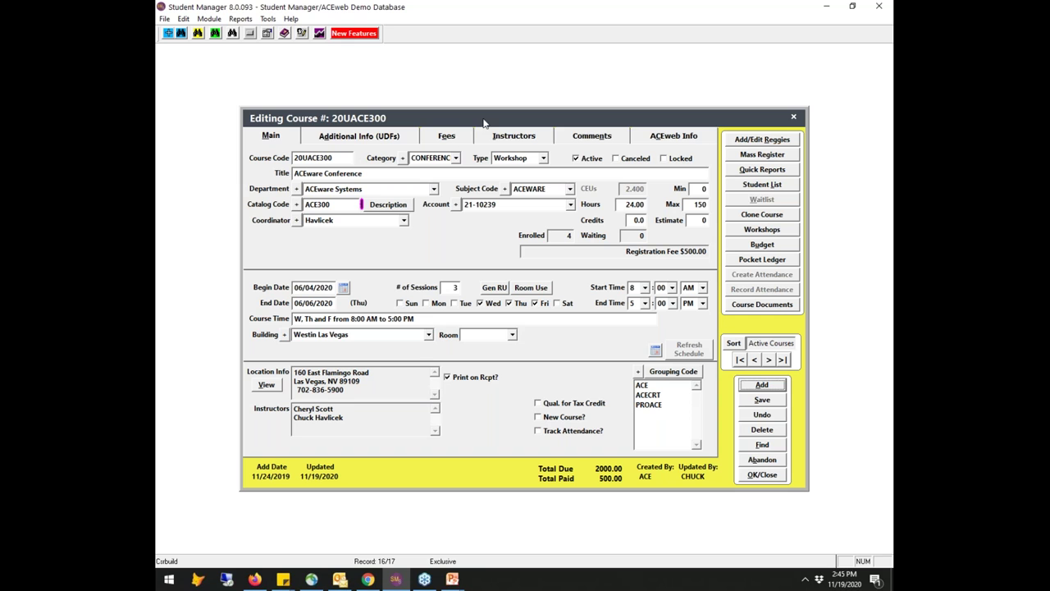
View the following course record, 20UACL101, and return to course 20UACE300.
{"action": "left_click", "coordinate": [770, 360]}
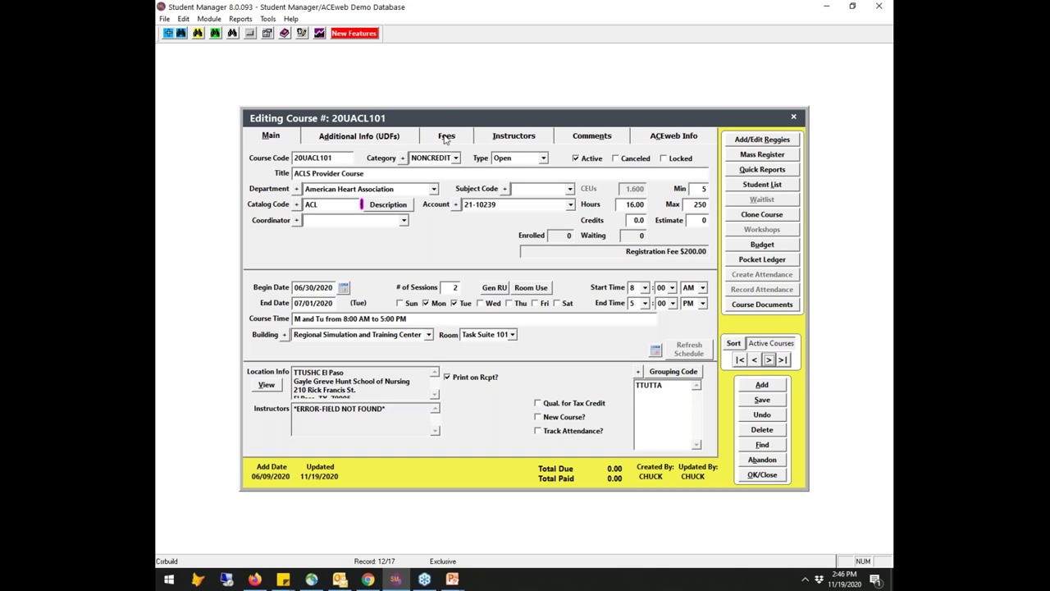
{"action": "left_click", "coordinate": [272, 137]}
{"action": "left_click", "coordinate": [754, 360]}
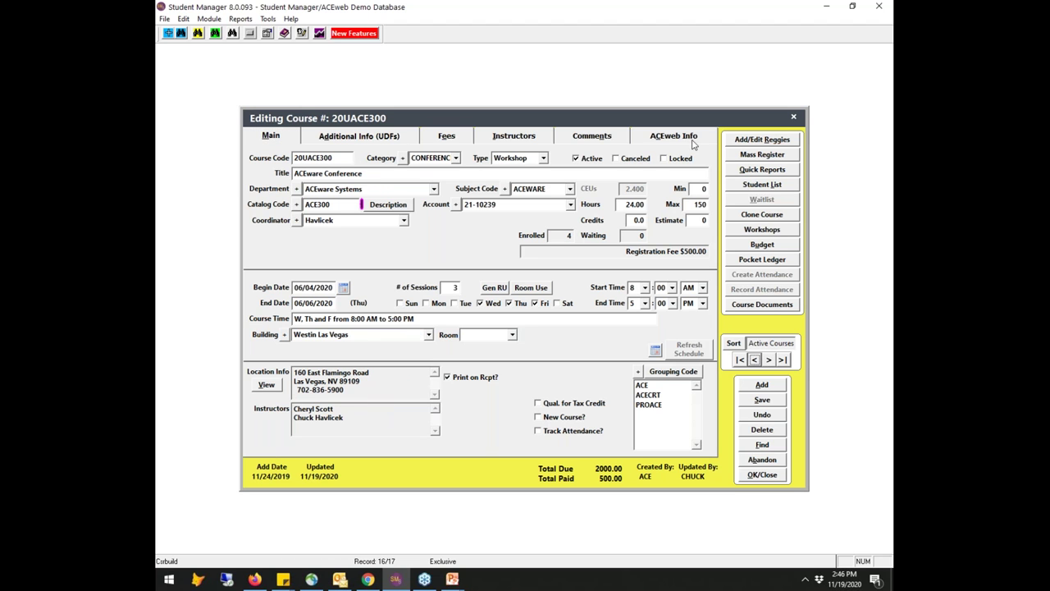
Give workshop AA01 of course 20UACE300 a Breakfast fee of 100.00 and save it.
{"action": "left_click", "coordinate": [762, 229]}
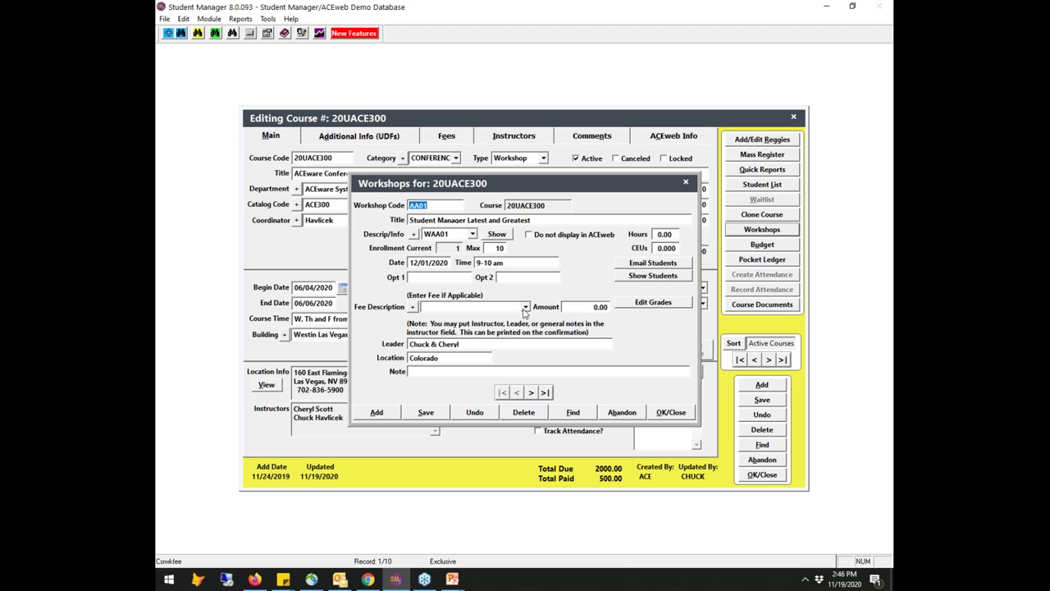
{"action": "left_click", "coordinate": [525, 309]}
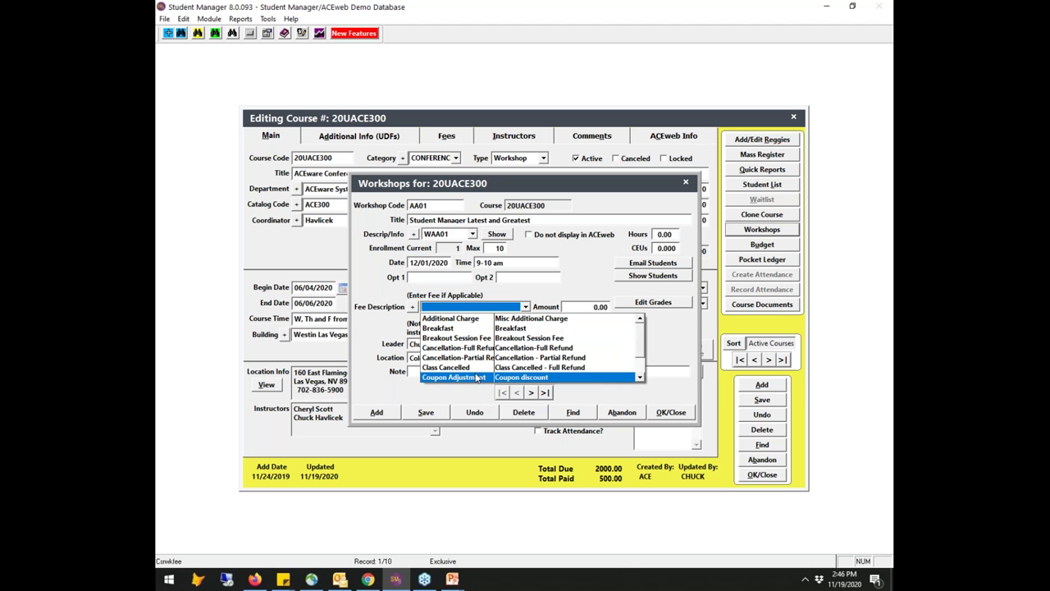
{"action": "scroll", "coordinate": [631, 361], "scroll_direction": "down", "scroll_amount": 1}
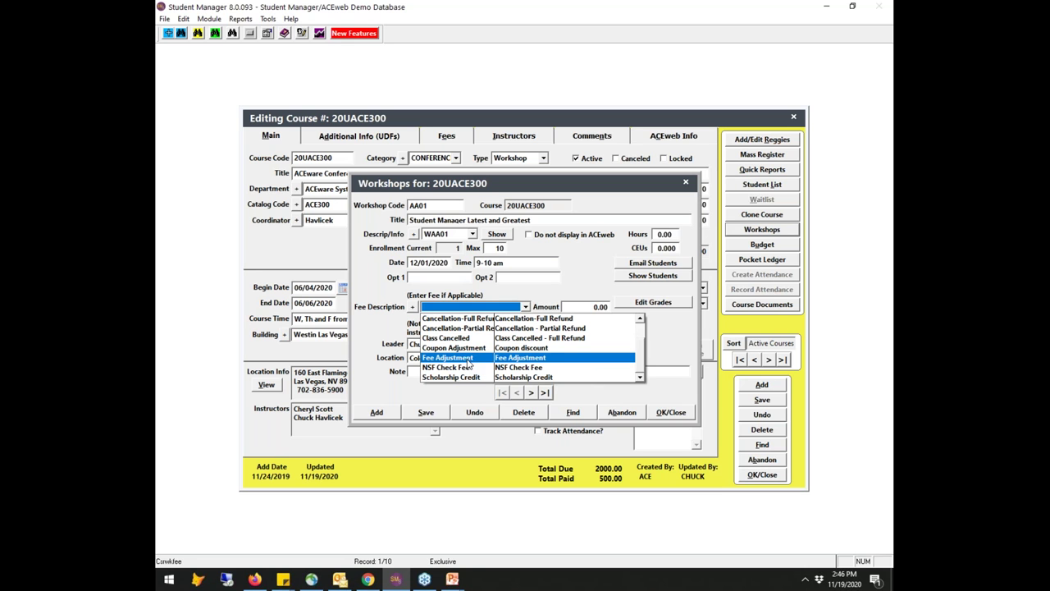
{"action": "left_click", "coordinate": [469, 367]}
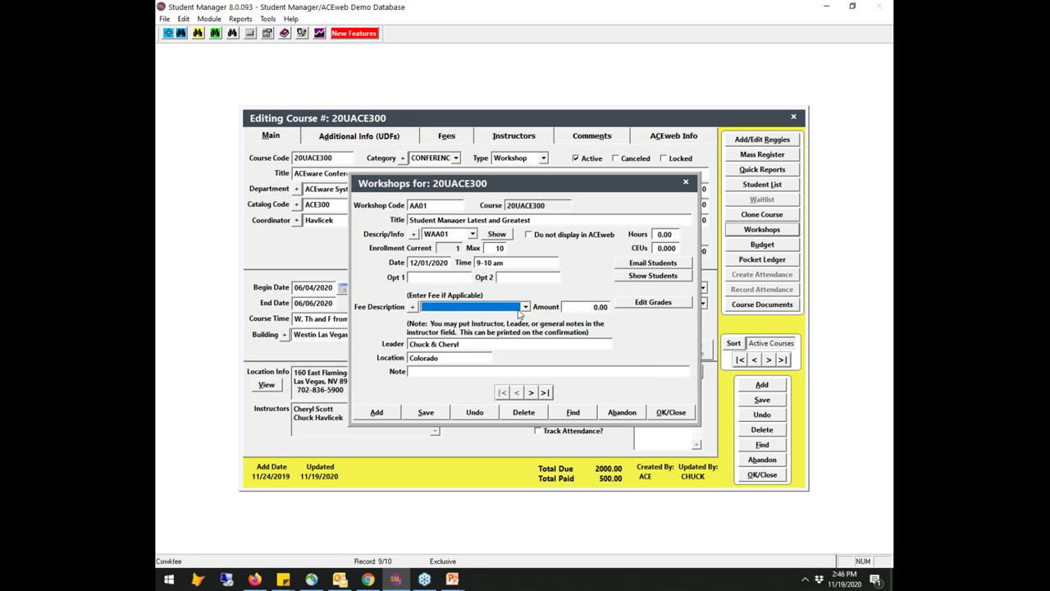
{"action": "left_click", "coordinate": [525, 307]}
{"action": "left_click", "coordinate": [451, 329]}
{"action": "left_click", "coordinate": [582, 308]}
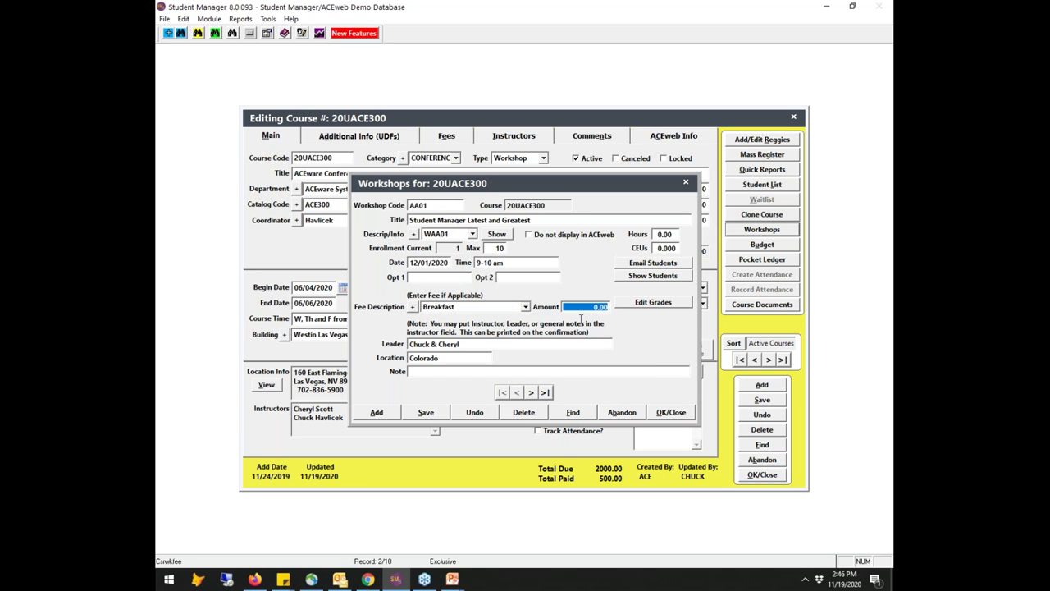
{"action": "type", "text": "100"}
{"action": "left_click", "coordinate": [432, 414]}
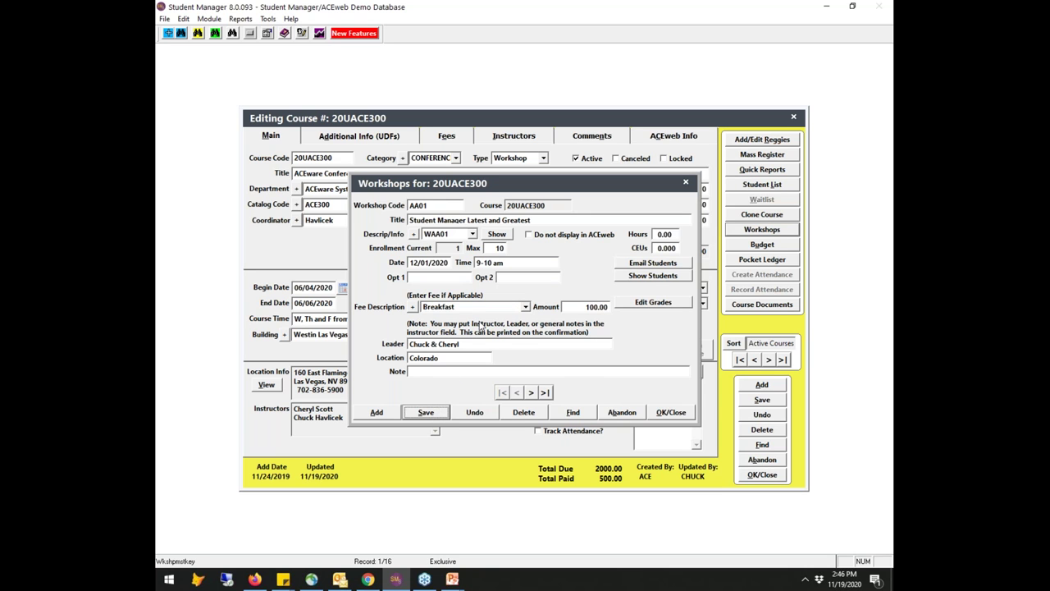
Set the Breakout Session Fee amount of workshop AA02 to 75.00 and leave the course's workshops.
{"action": "left_click", "coordinate": [532, 394]}
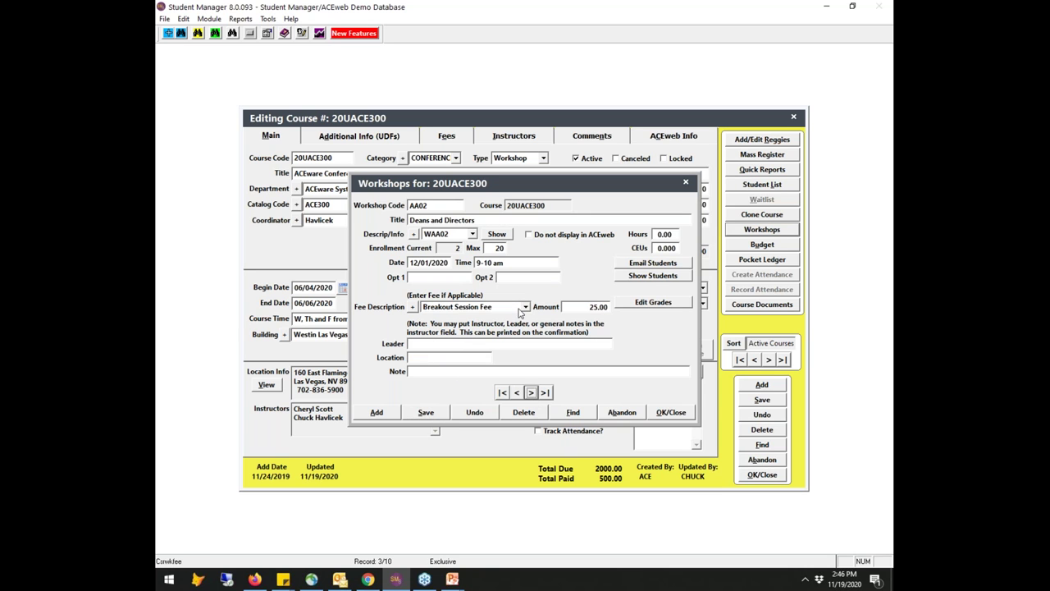
{"action": "left_click", "coordinate": [603, 310]}
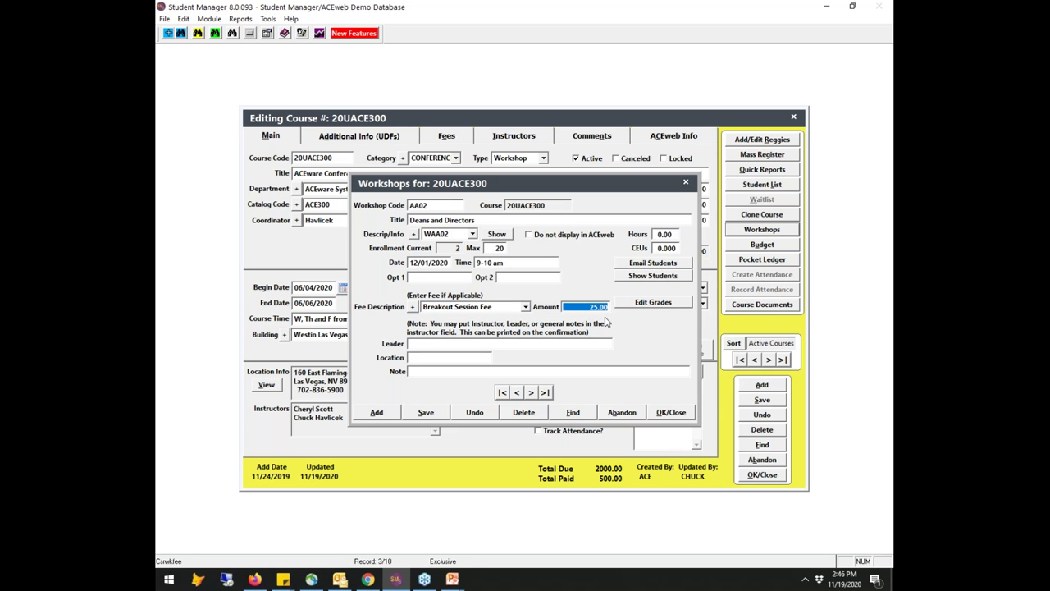
{"action": "type", "text": "75 ."}
{"action": "key", "text": "Tab"}
{"action": "left_click_drag", "start_coordinate": [479, 222], "coordinate": [406, 221]}
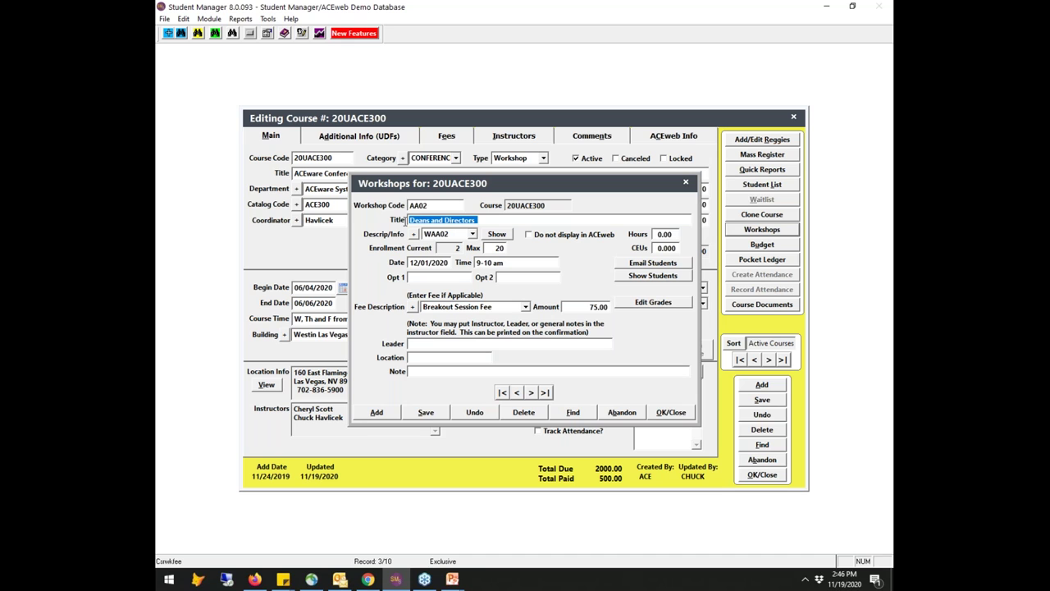
{"action": "left_click", "coordinate": [517, 393]}
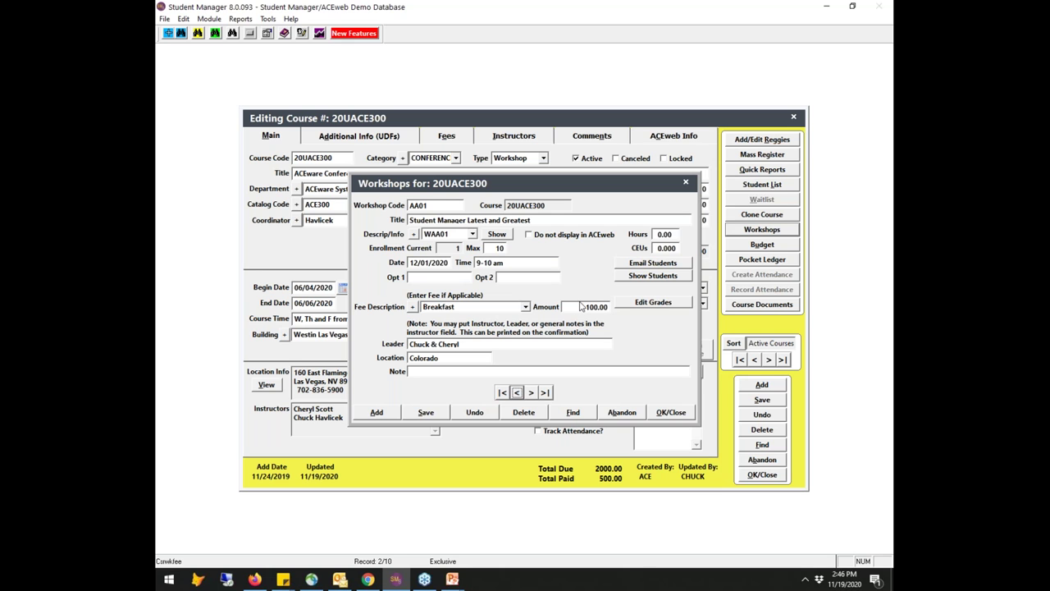
{"action": "left_click", "coordinate": [623, 412]}
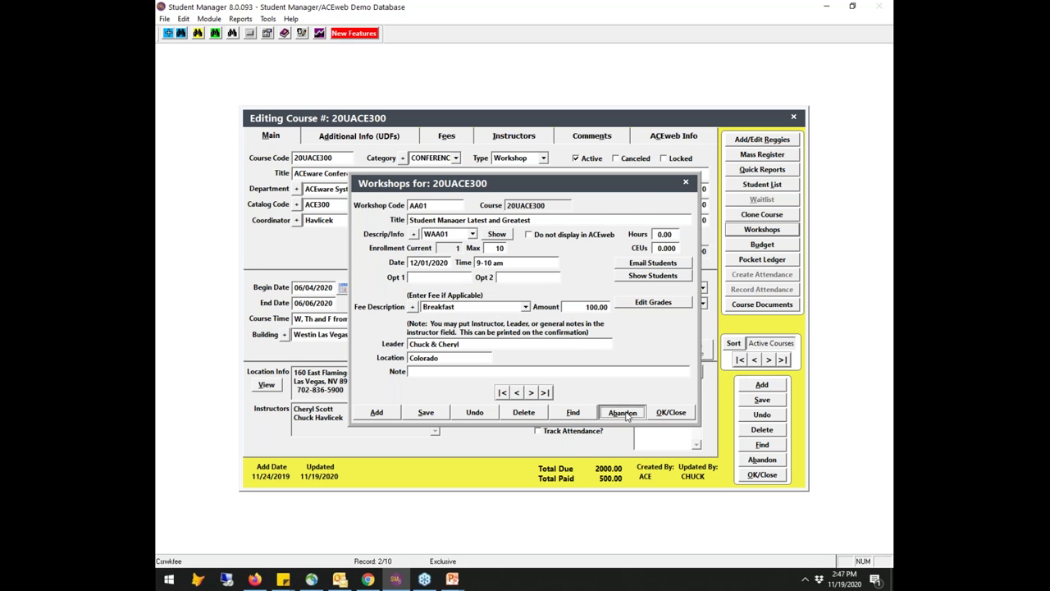
Go to course 20UACL101, check its main fees, and set the course's maximum enrollment to 15.
{"action": "left_click", "coordinate": [769, 359]}
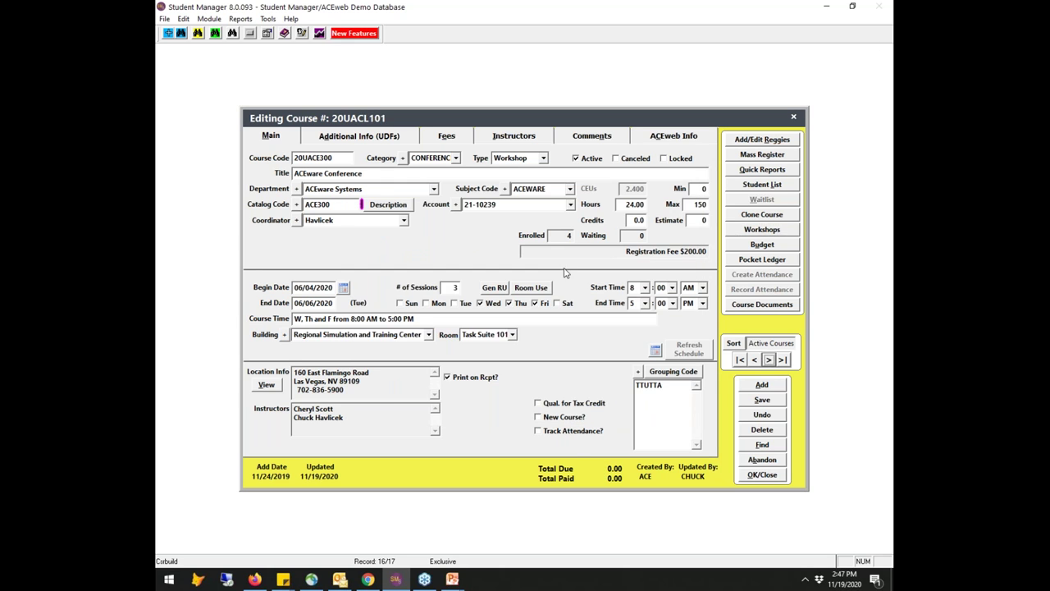
{"action": "left_click", "coordinate": [443, 136]}
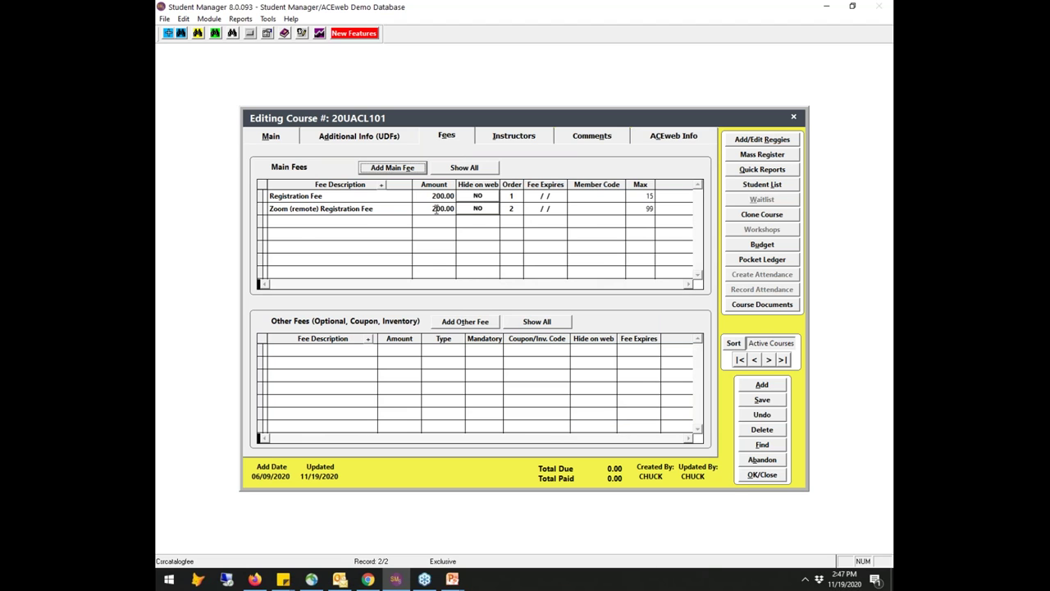
{"action": "left_click", "coordinate": [369, 195]}
{"action": "left_click", "coordinate": [296, 145]}
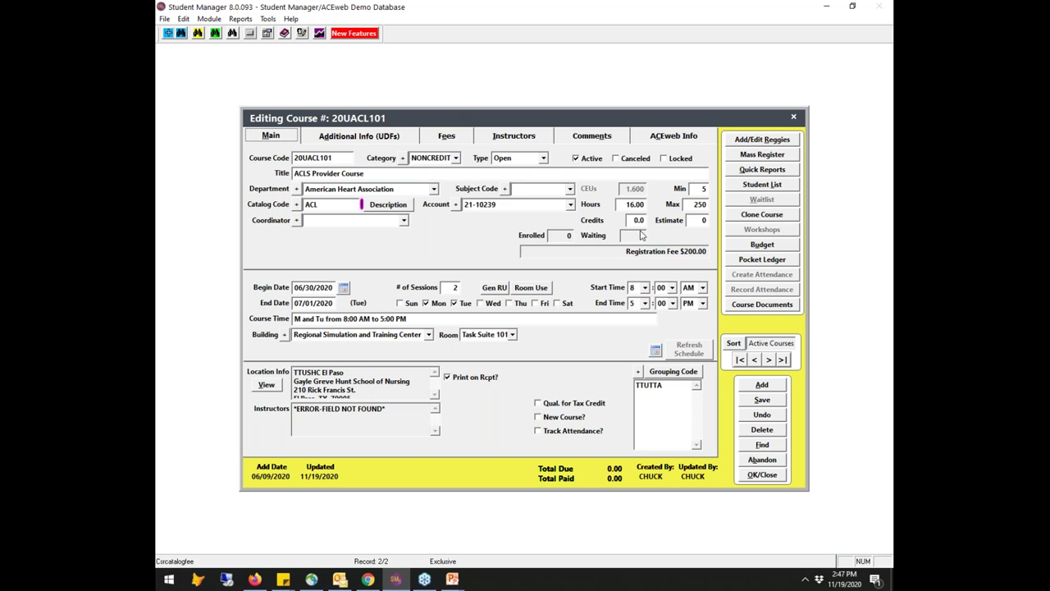
{"action": "left_click", "coordinate": [691, 205]}
{"action": "type", "text": "15"}
{"action": "key", "text": "Tab"}
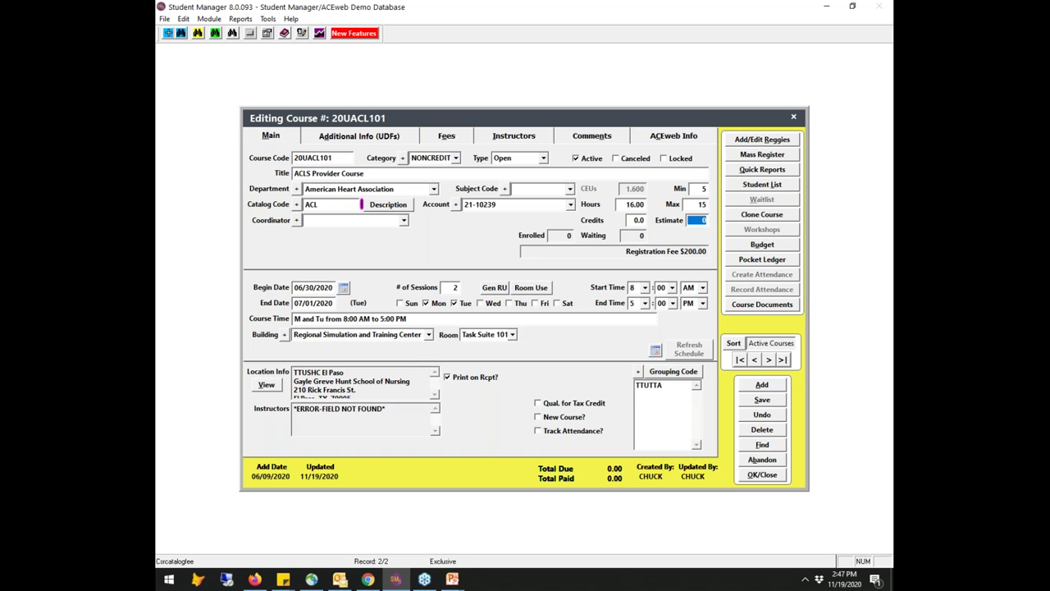
Add a new main course fee description named "Reg Fee ON SITE" from the fees of course 20UACL101.
{"action": "left_click", "coordinate": [446, 138]}
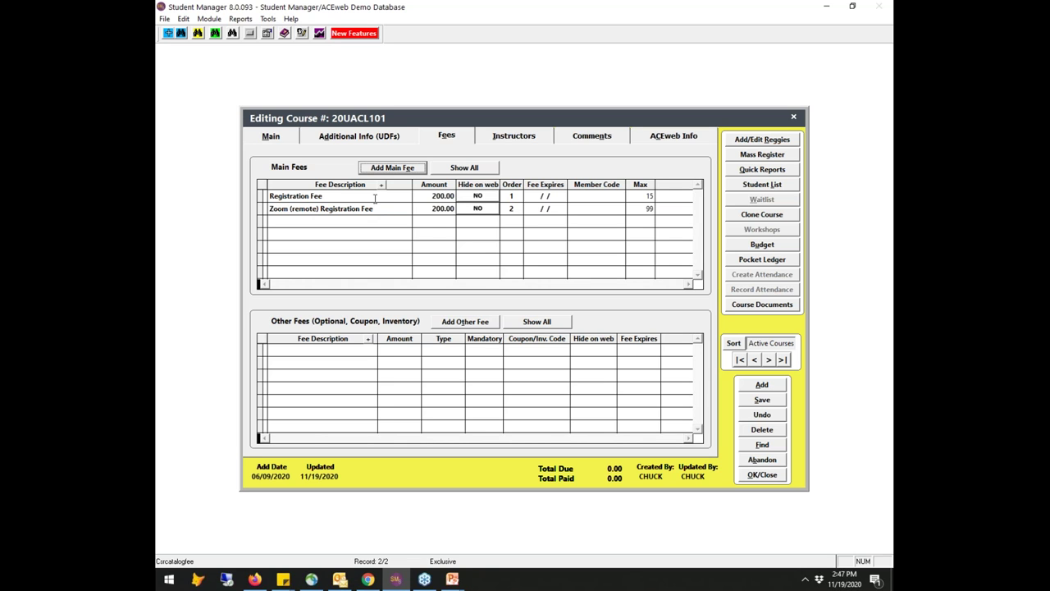
{"action": "left_click", "coordinate": [382, 199]}
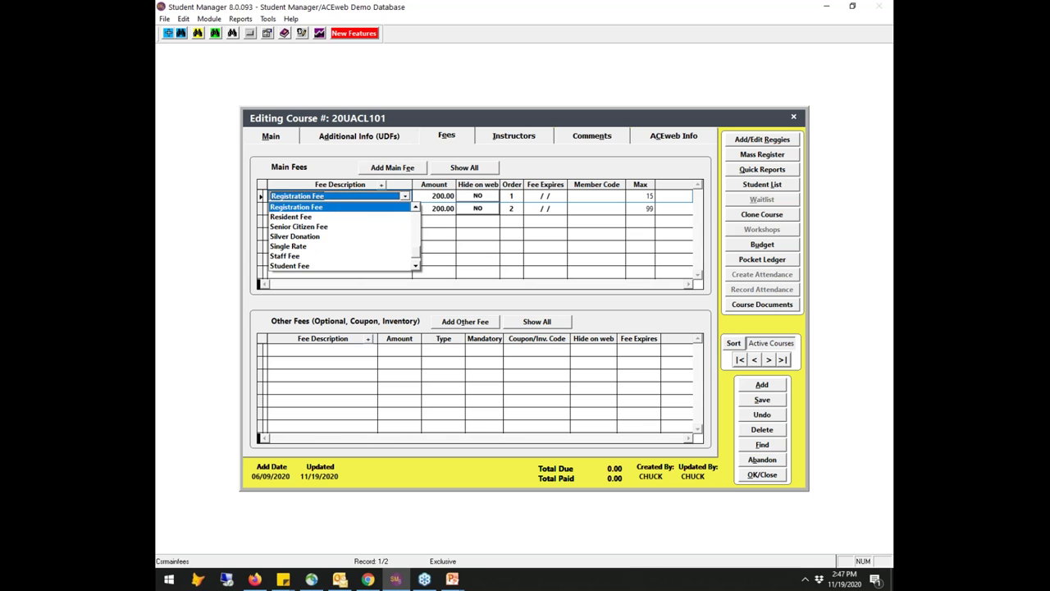
{"action": "left_click", "coordinate": [324, 209]}
{"action": "left_click", "coordinate": [326, 201]}
{"action": "double_click", "coordinate": [386, 189]}
{"action": "type", "text": "R"}
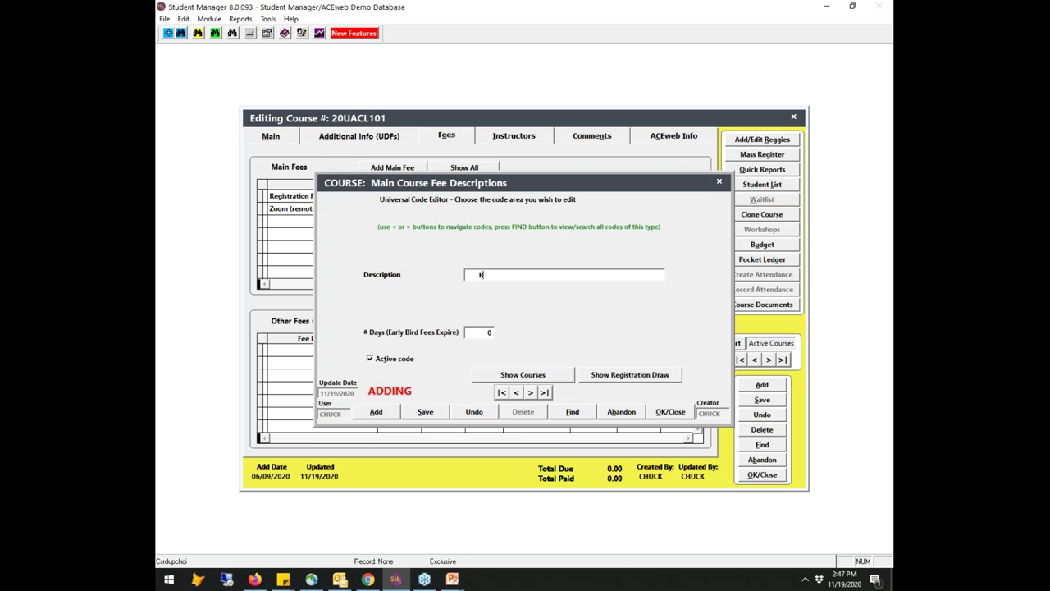
{"action": "type", "text": "Reg Feee"}
{"action": "key", "text": "BackSpace"}
{"action": "type", "text": "ON SITE"}
{"action": "key", "text": "Delete"}
{"action": "key", "text": "Delete"}
{"action": "key", "text": "Delete"}
{"action": "key", "text": "Delete"}
{"action": "left_click", "coordinate": [681, 413]}
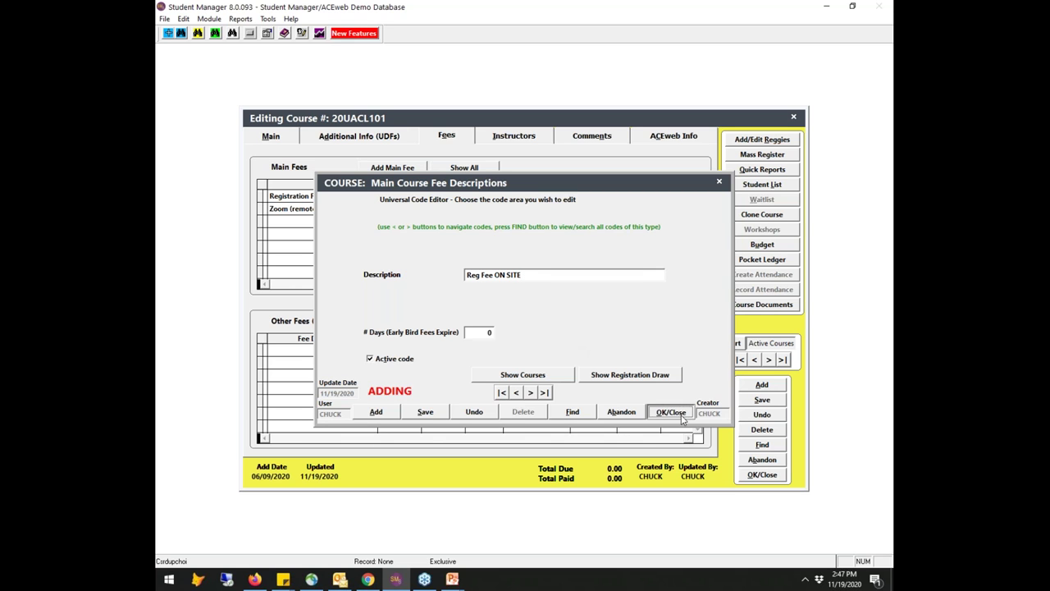
Assign the Reg Fee ON SITE description to the first main fee of course 20UACL101.
{"action": "left_click", "coordinate": [335, 195]}
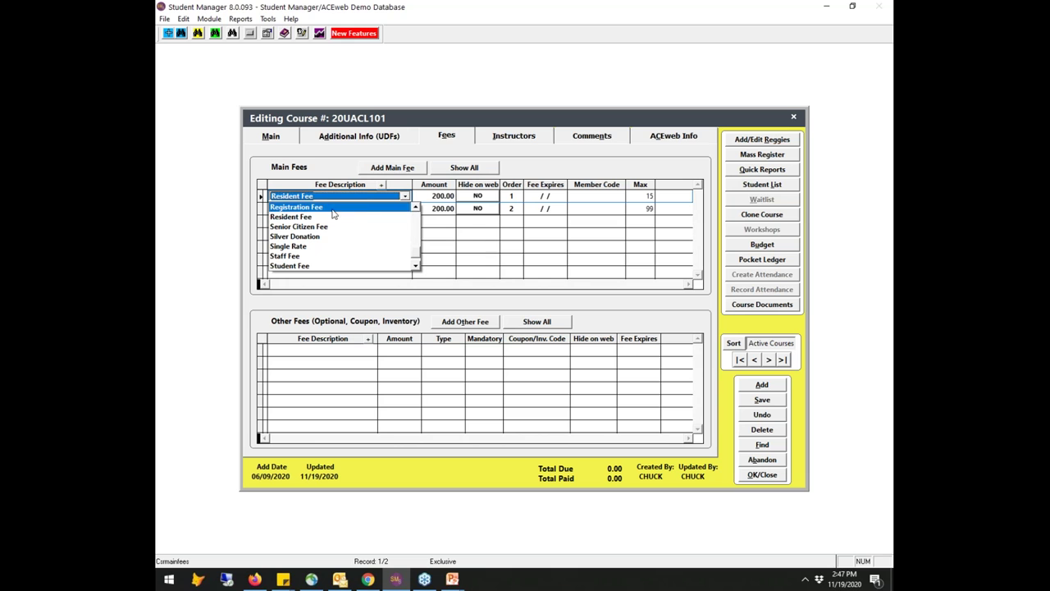
{"action": "scroll", "coordinate": [341, 220], "scroll_direction": "up", "scroll_amount": 2}
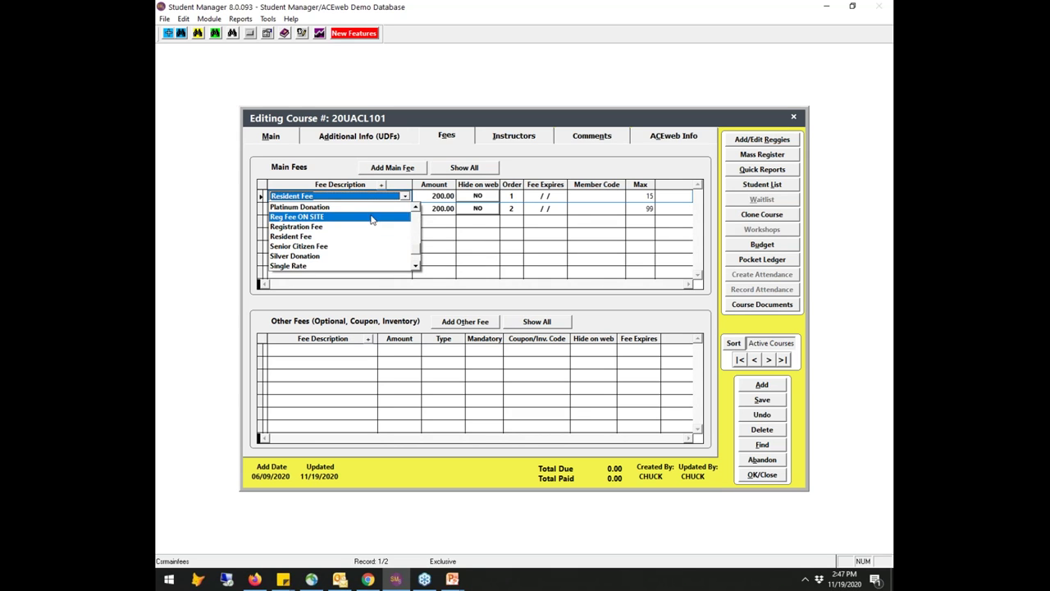
{"action": "left_click", "coordinate": [344, 218]}
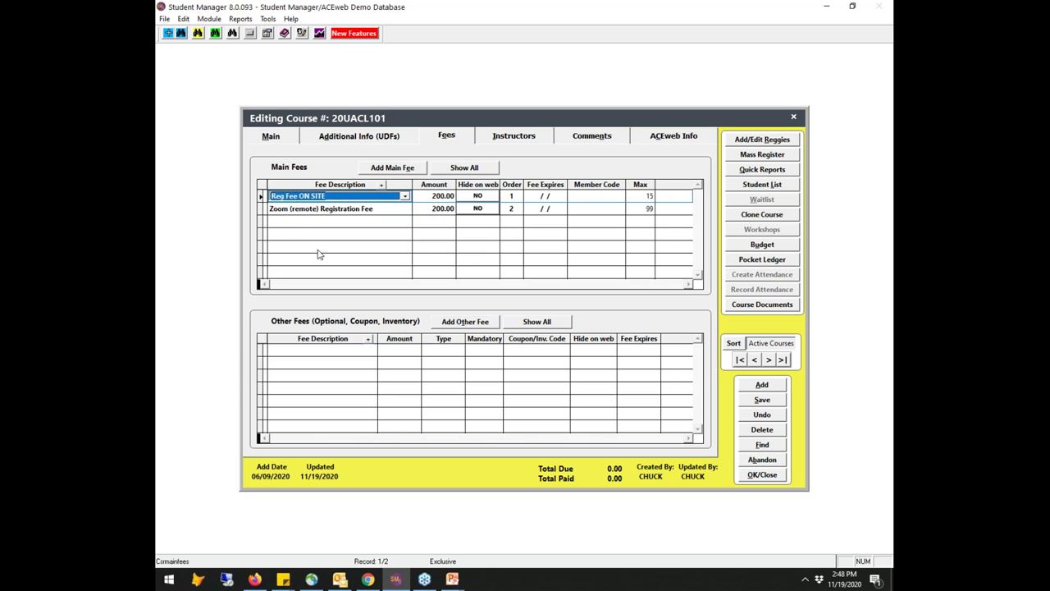
Set the amounts of the Reg Fee ON SITE and Zoom (remote) Registration Fee to 0.00.
{"action": "left_click", "coordinate": [322, 209]}
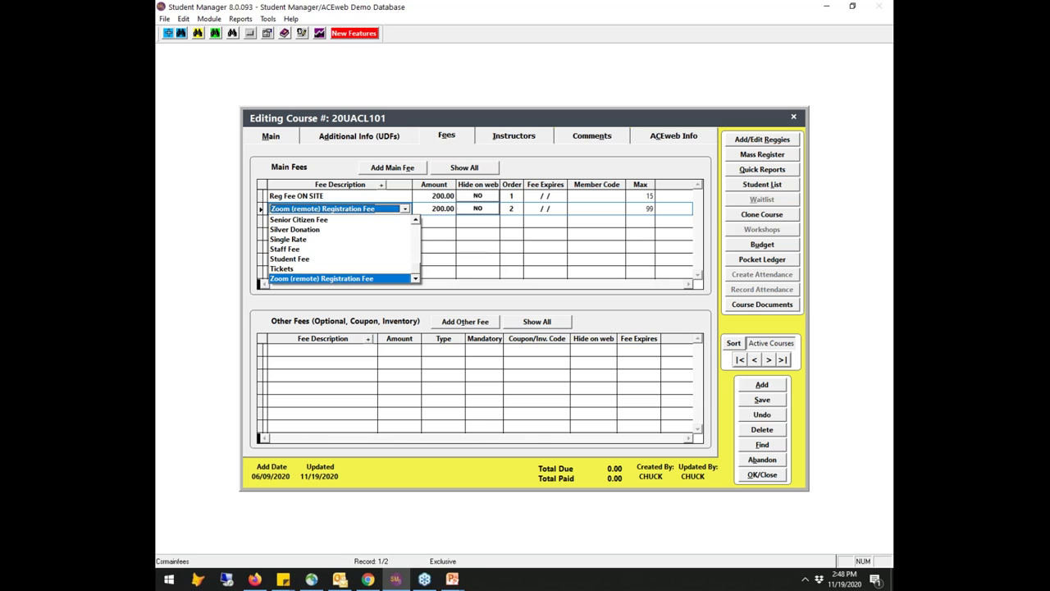
{"action": "left_click", "coordinate": [642, 209]}
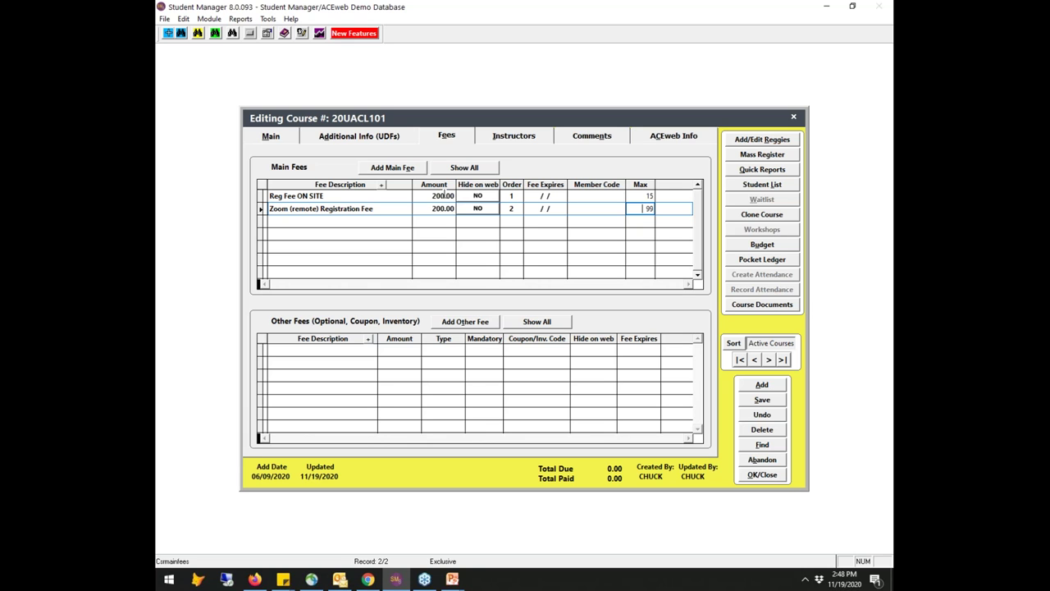
{"action": "left_click", "coordinate": [435, 196]}
{"action": "type", "text": "0 ."}
{"action": "left_click", "coordinate": [427, 208]}
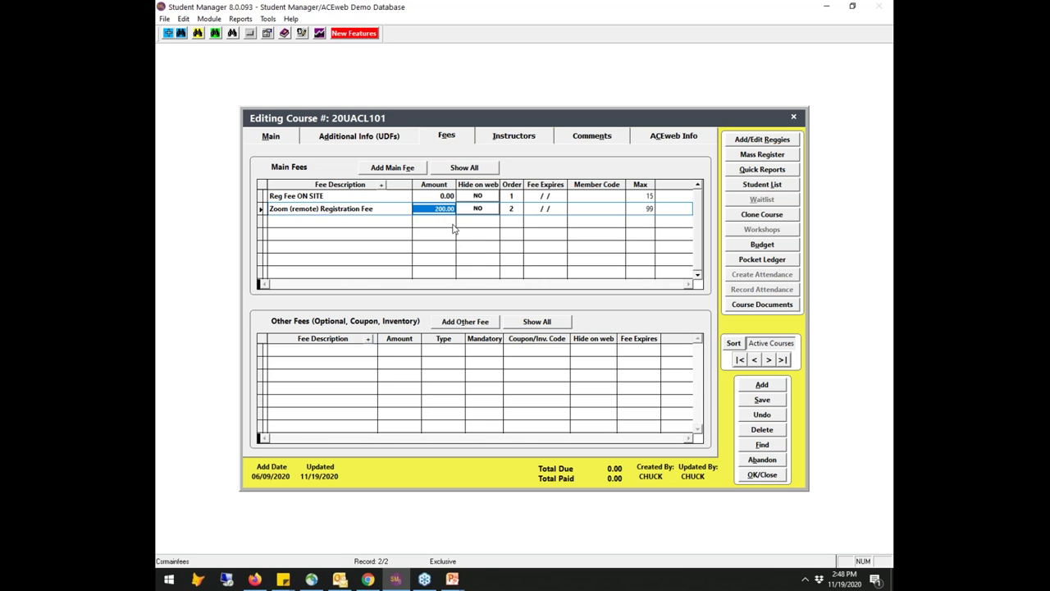
{"action": "type", "text": "0 ."}
{"action": "key", "text": "Tab"}
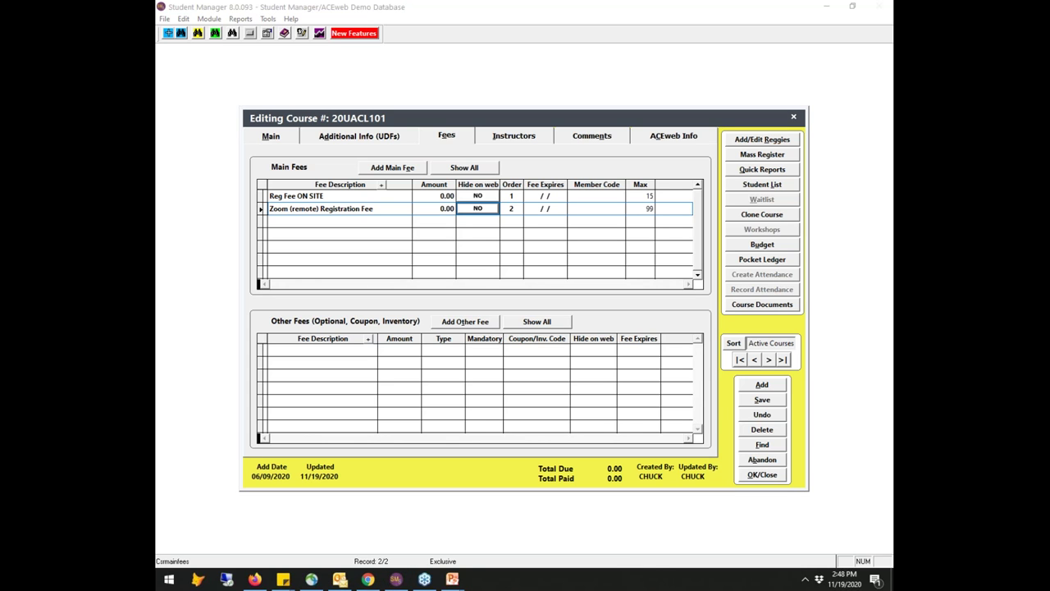
Return to course 20UACE300 and examine workshop AA01's Note field and the course note that may be printed on the receipt.
{"action": "left_click", "coordinate": [272, 137]}
{"action": "left_click", "coordinate": [754, 359]}
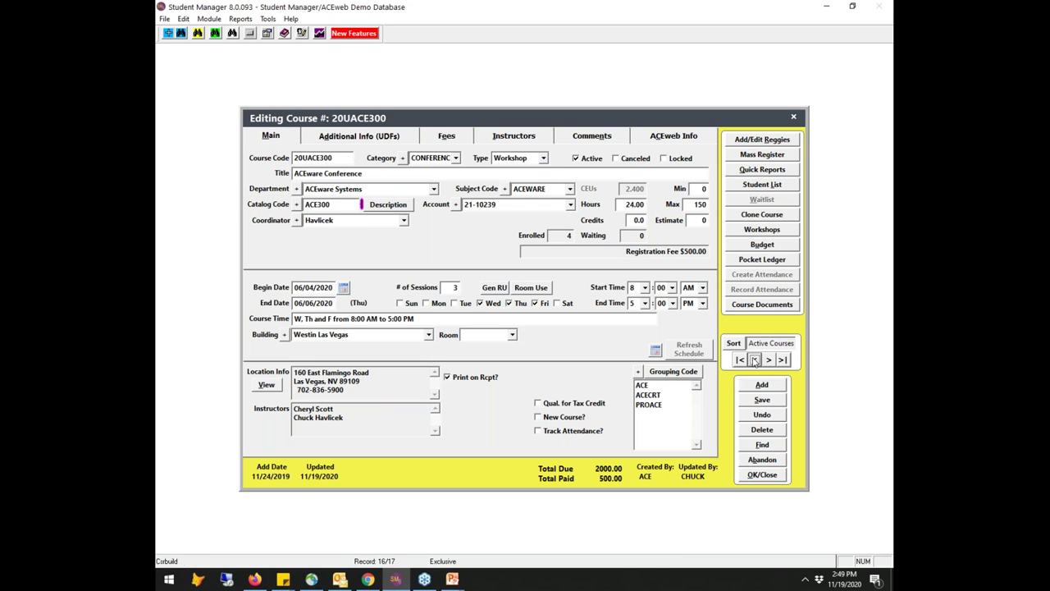
{"action": "left_click", "coordinate": [772, 230]}
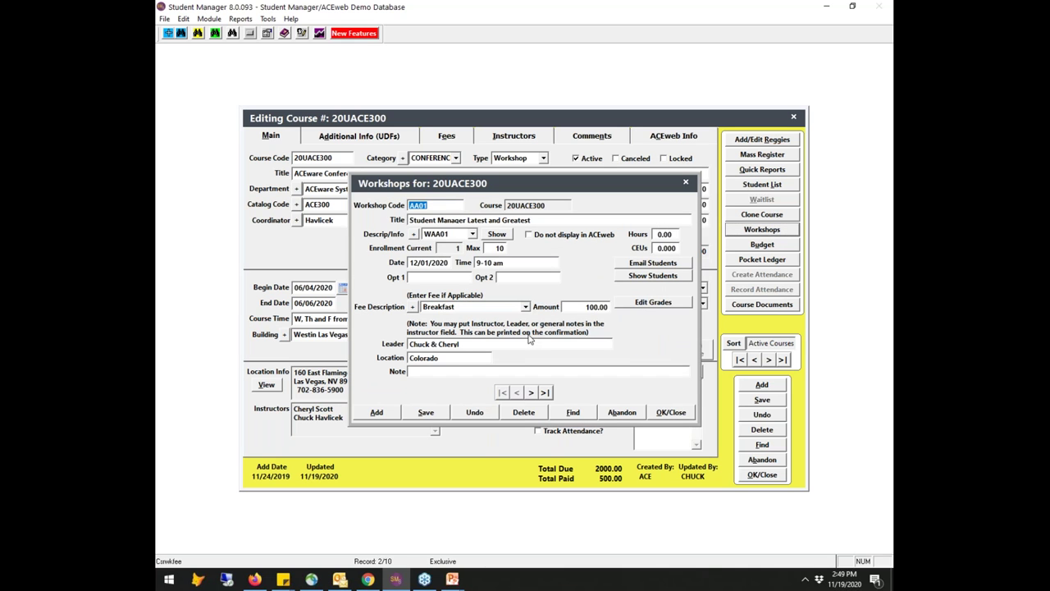
{"action": "left_click", "coordinate": [425, 371]}
{"action": "left_click", "coordinate": [624, 414]}
{"action": "left_click", "coordinate": [595, 135]}
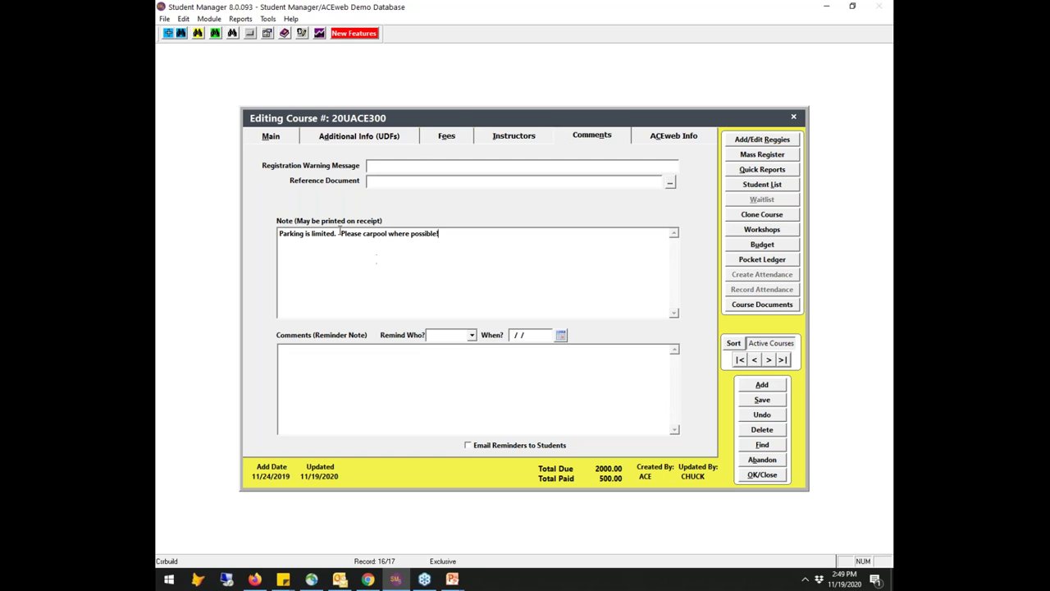
{"action": "left_click_drag", "start_coordinate": [272, 241], "coordinate": [279, 222]}
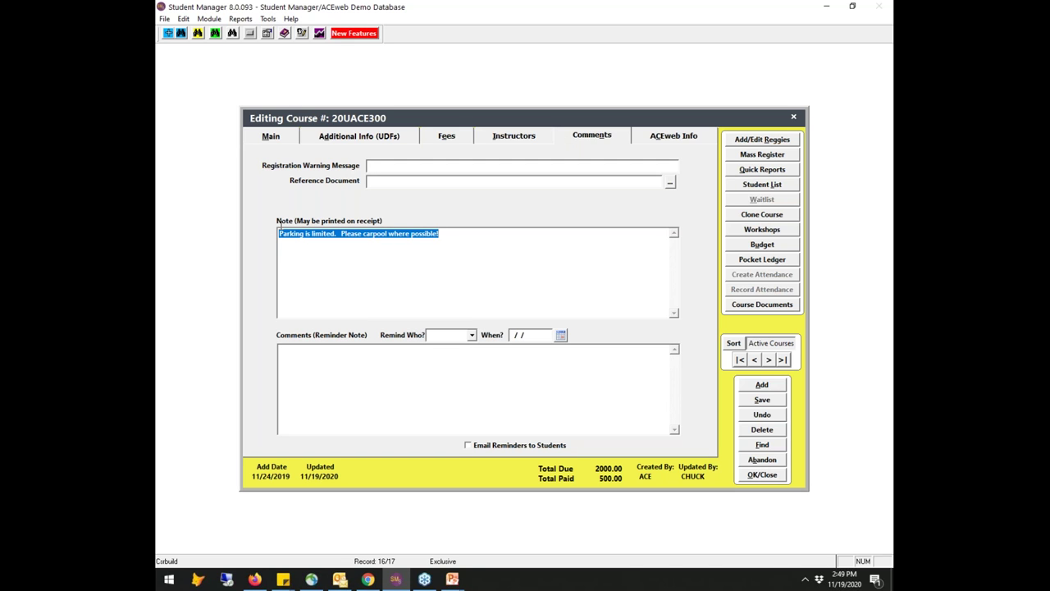
Replace course 20UACE300's receipt note with "Zoom Login info:" and return to the course's main information.
{"action": "type", "text": "Zoom"}
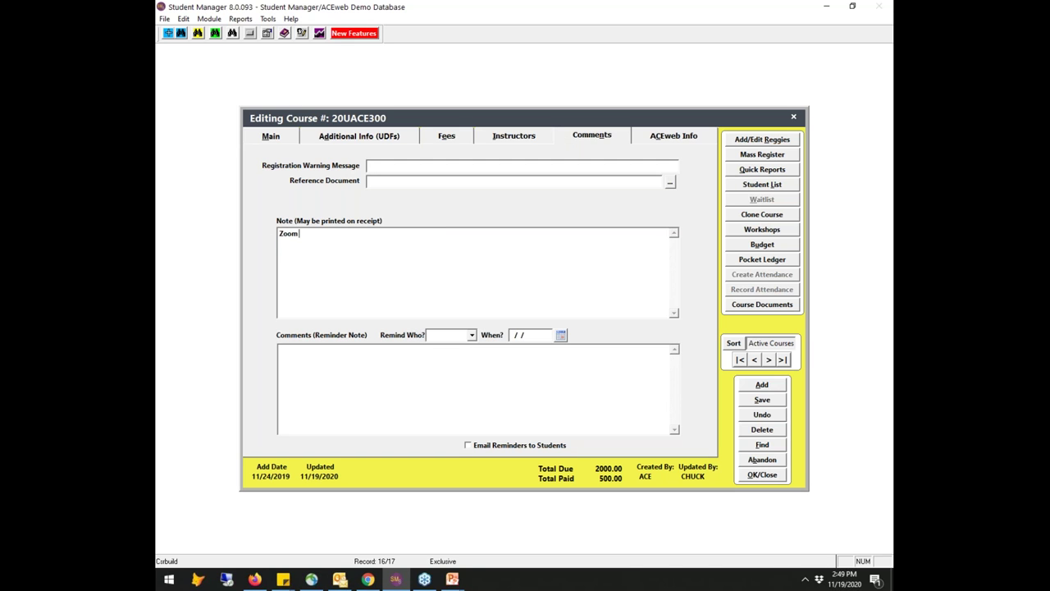
{"action": "type", "text": " Login in f"}
{"action": "key", "text": "BackSpace"}
{"action": "type", "text": "info:"}
{"action": "left_click", "coordinate": [273, 136]}
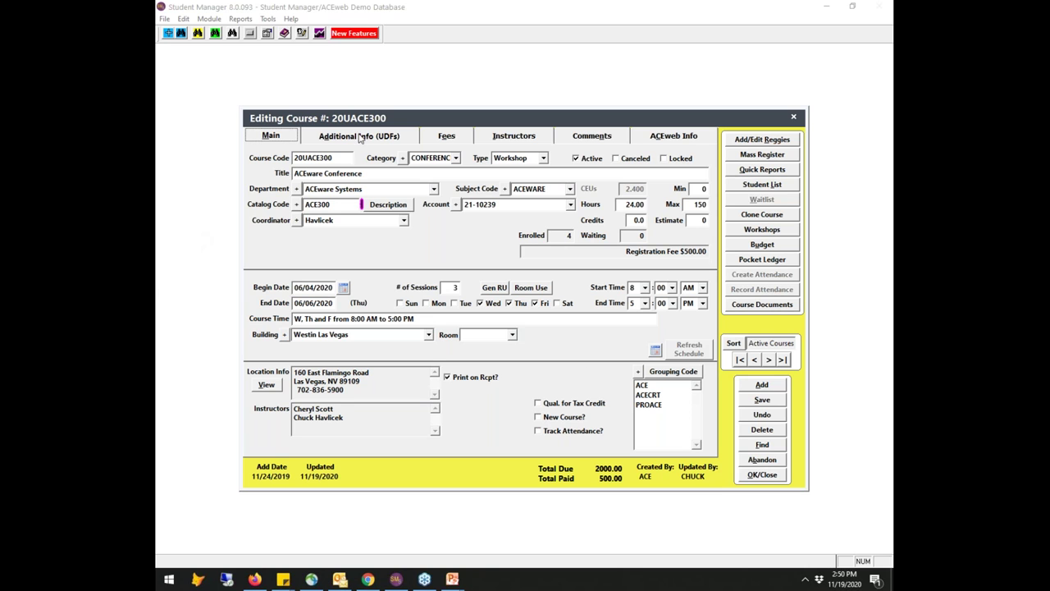
Examine the receipt note field and main information of course 20UACL101, and return to course 20UACE300.
{"action": "left_click", "coordinate": [770, 361]}
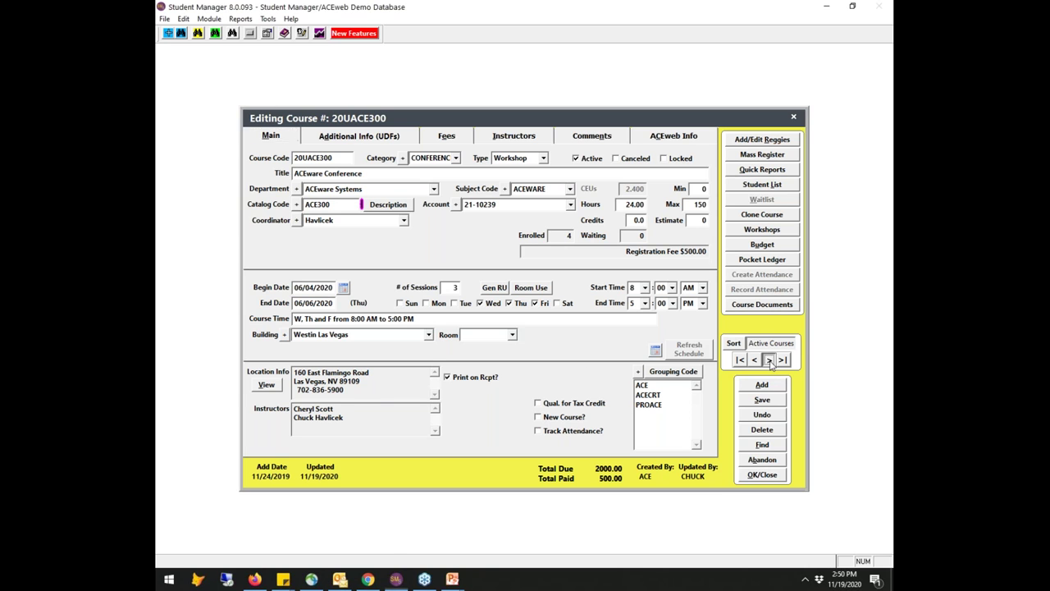
{"action": "key", "text": "alt+m"}
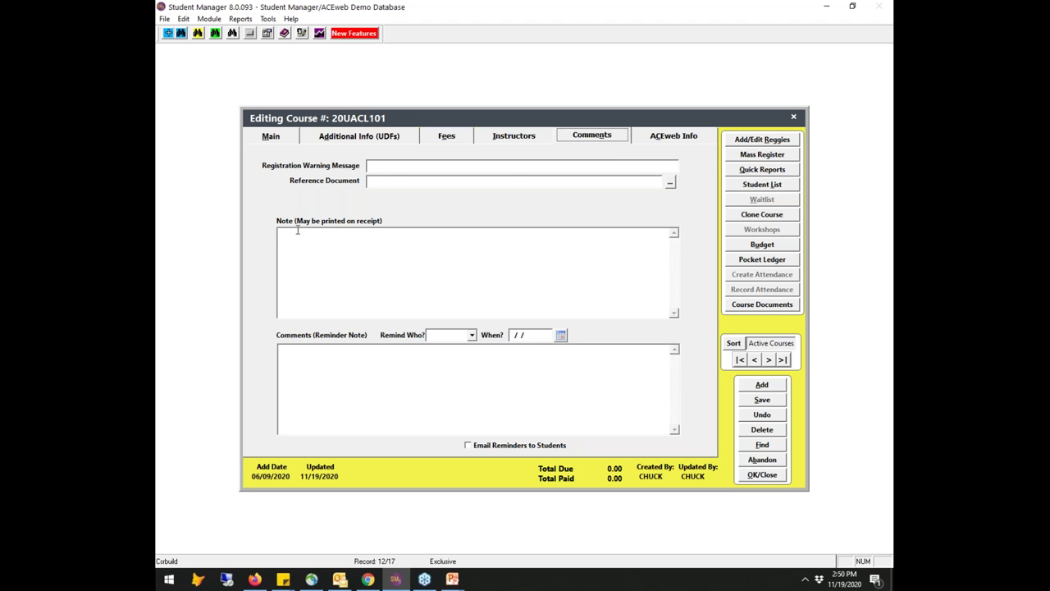
{"action": "left_click", "coordinate": [272, 136]}
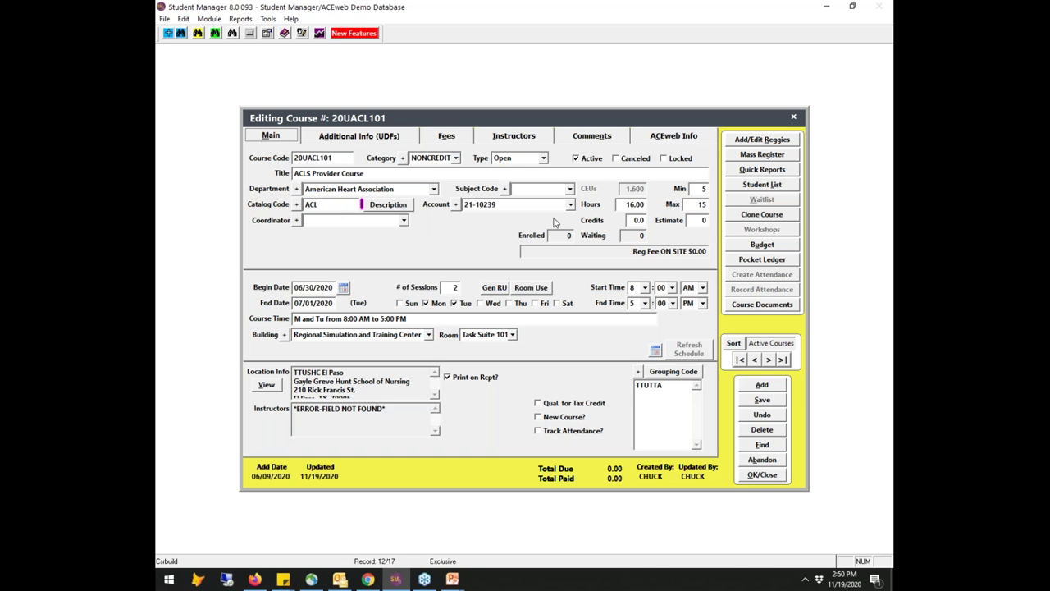
{"action": "left_click", "coordinate": [755, 360]}
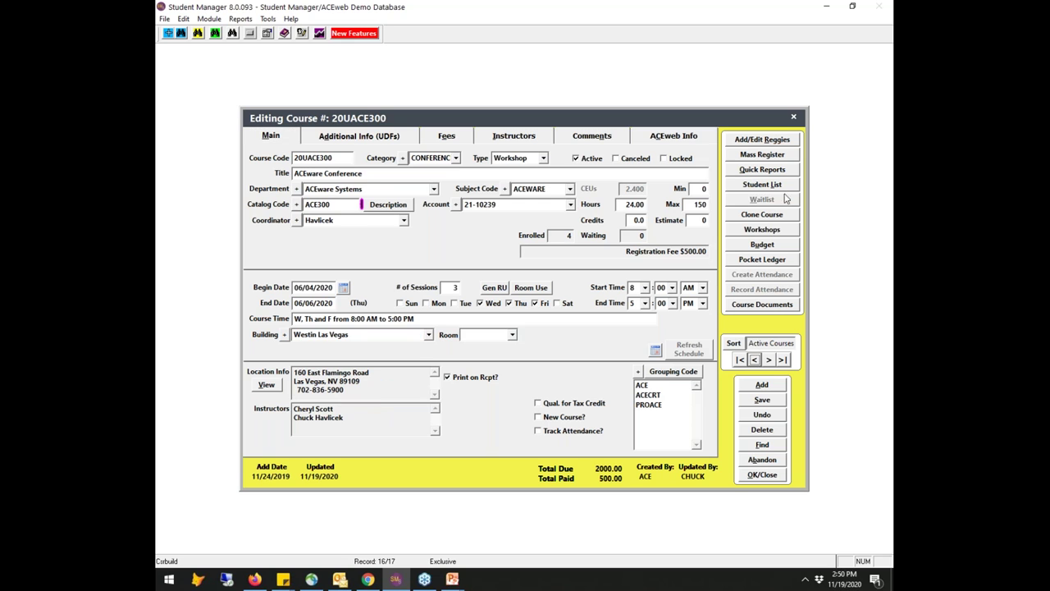
Review workshop AA01 of course 20UACE300 and the editable workshop details on a student's registration, leaving both without changes.
{"action": "left_click", "coordinate": [763, 231]}
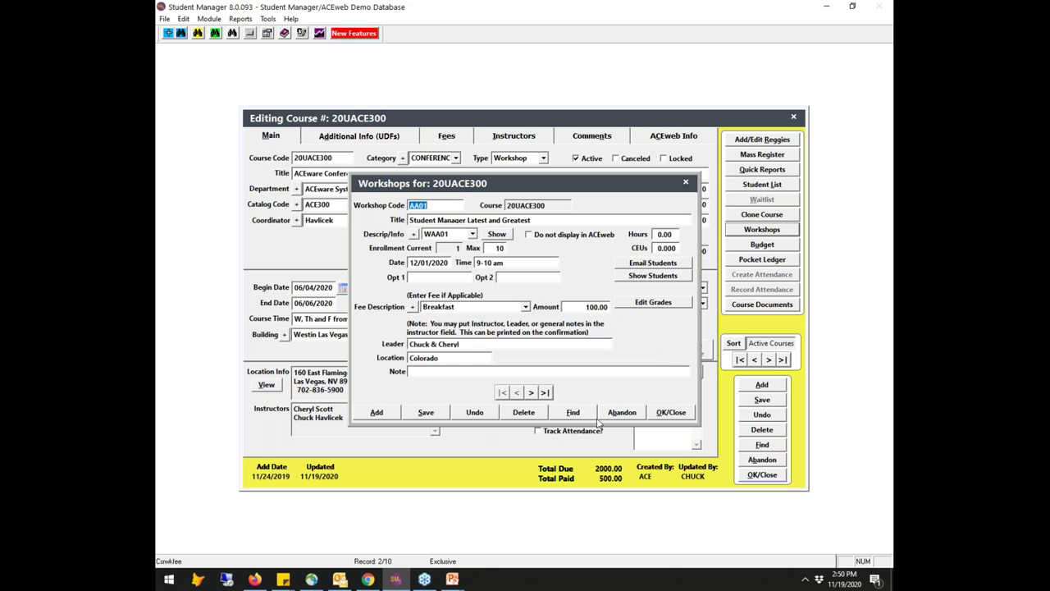
{"action": "left_click", "coordinate": [621, 413]}
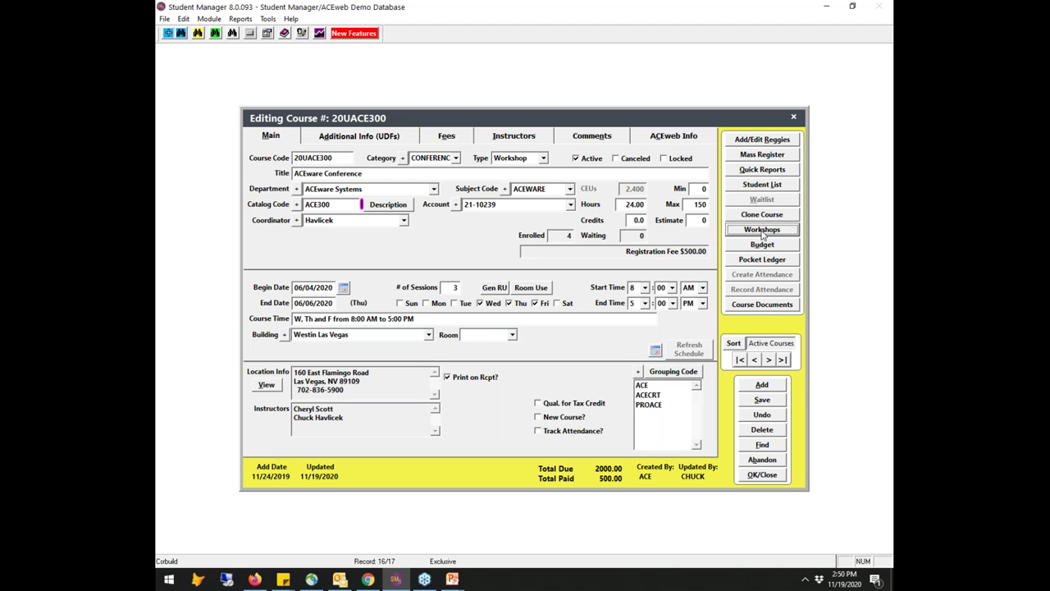
{"action": "left_click", "coordinate": [770, 143]}
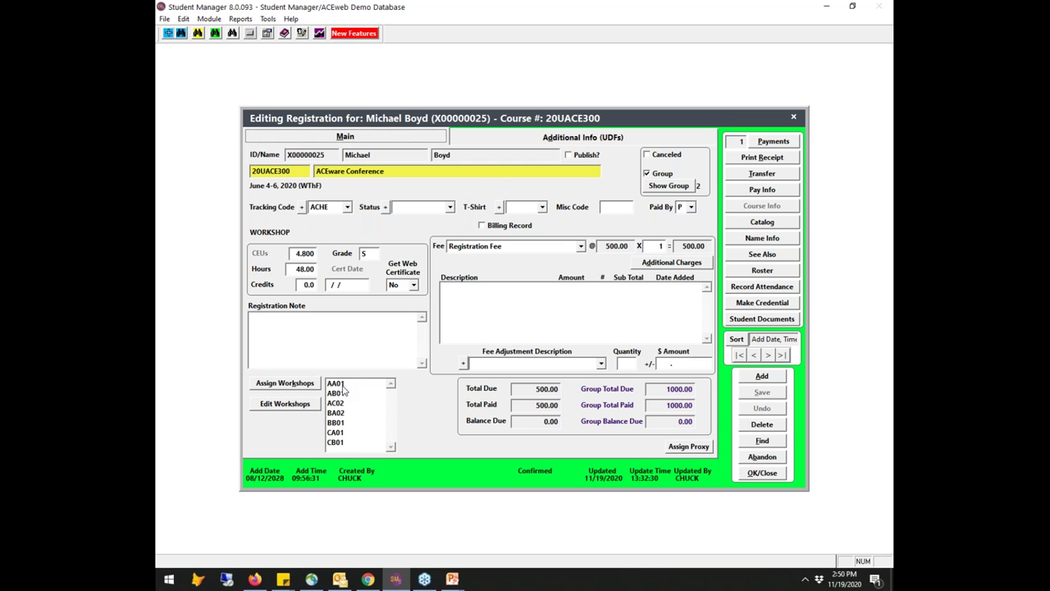
{"action": "left_click", "coordinate": [286, 404]}
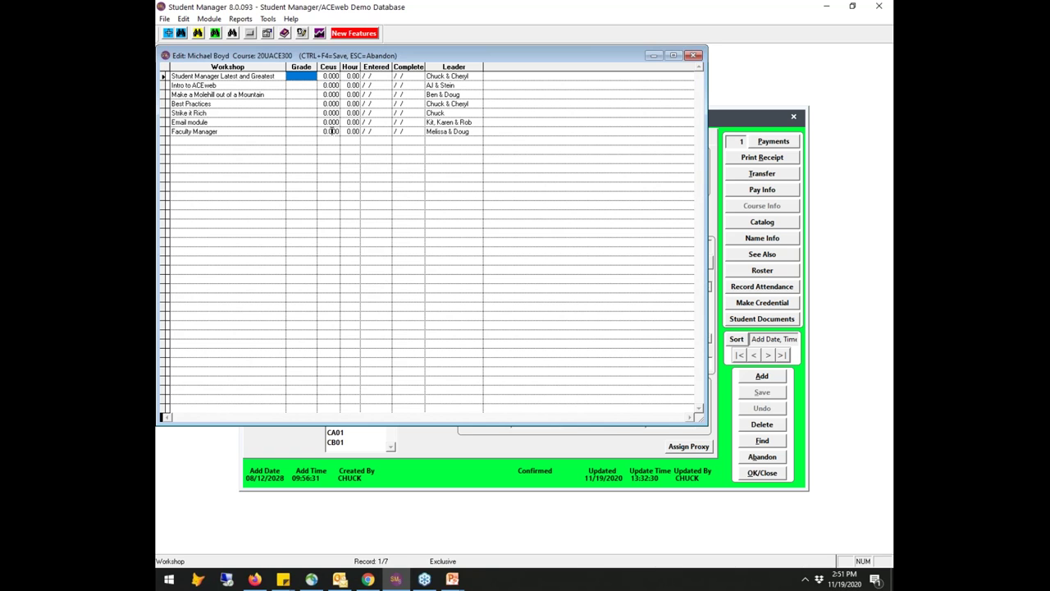
{"action": "left_click", "coordinate": [694, 55]}
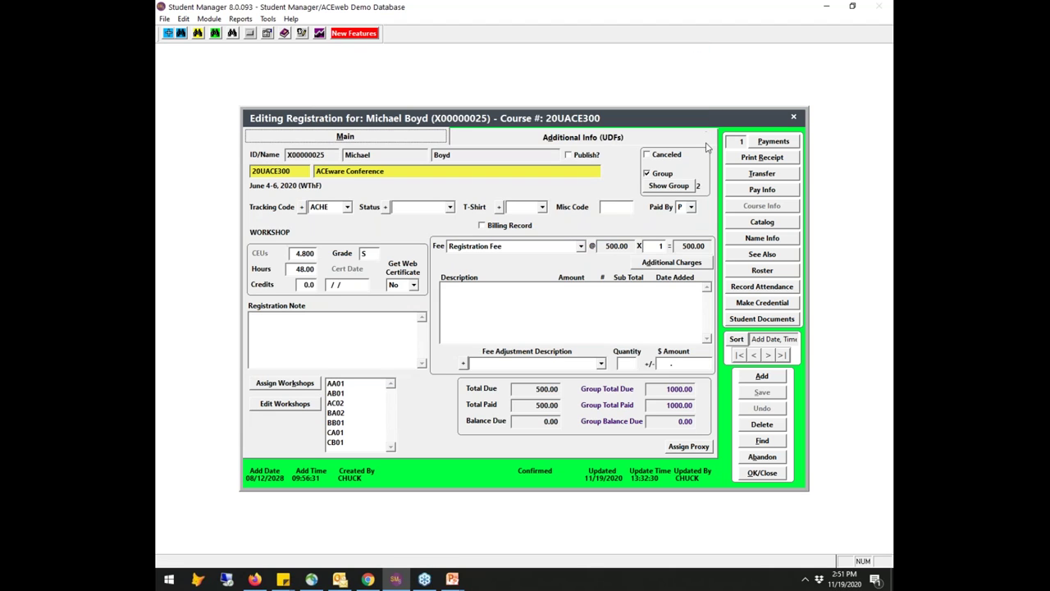
{"action": "left_click", "coordinate": [780, 463]}
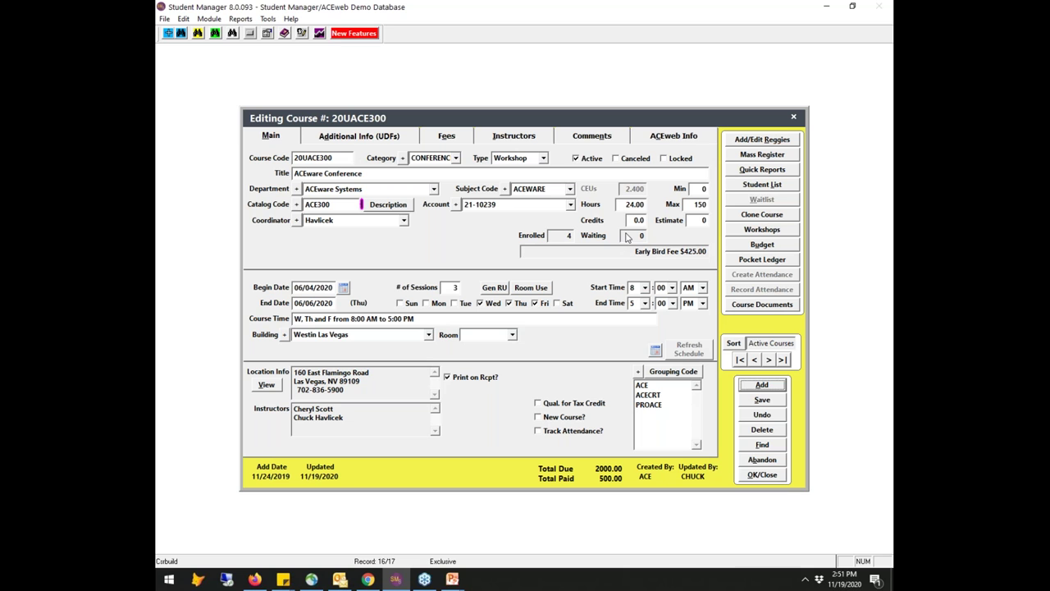
Close the course record and review the Course and Register preferences, abandoning any changes.
{"action": "left_click", "coordinate": [748, 475]}
{"action": "left_click", "coordinate": [467, 428]}
{"action": "left_click", "coordinate": [418, 160]}
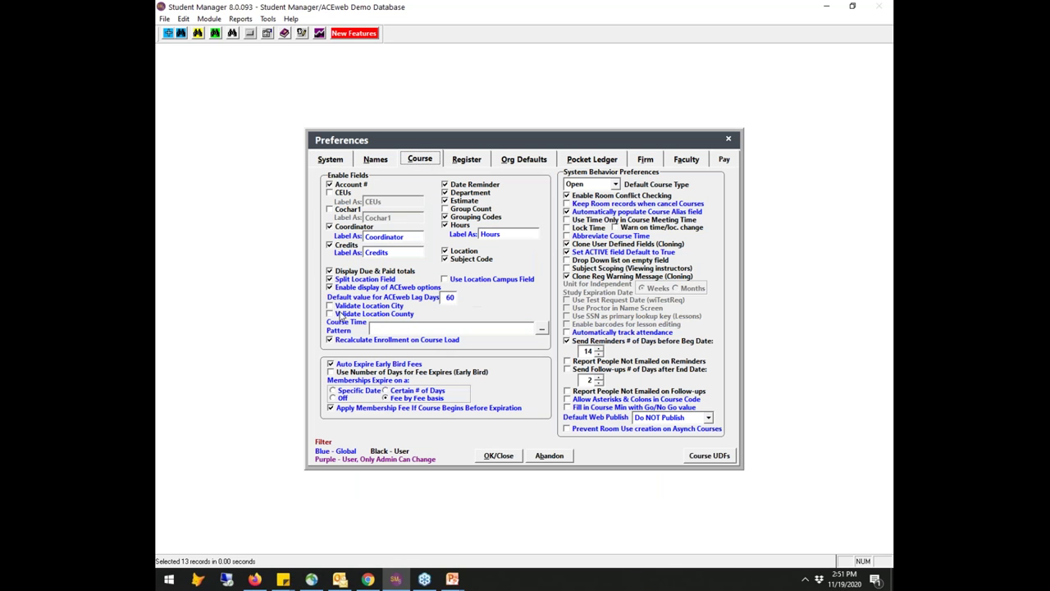
{"action": "mouse_move", "coordinate": [379, 414]}
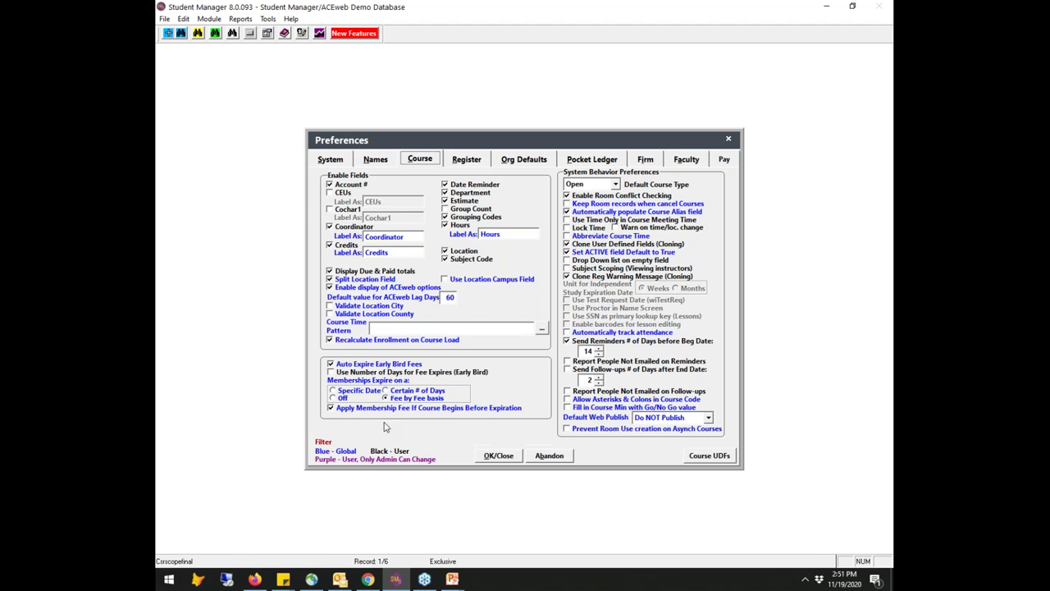
{"action": "left_click", "coordinate": [469, 162]}
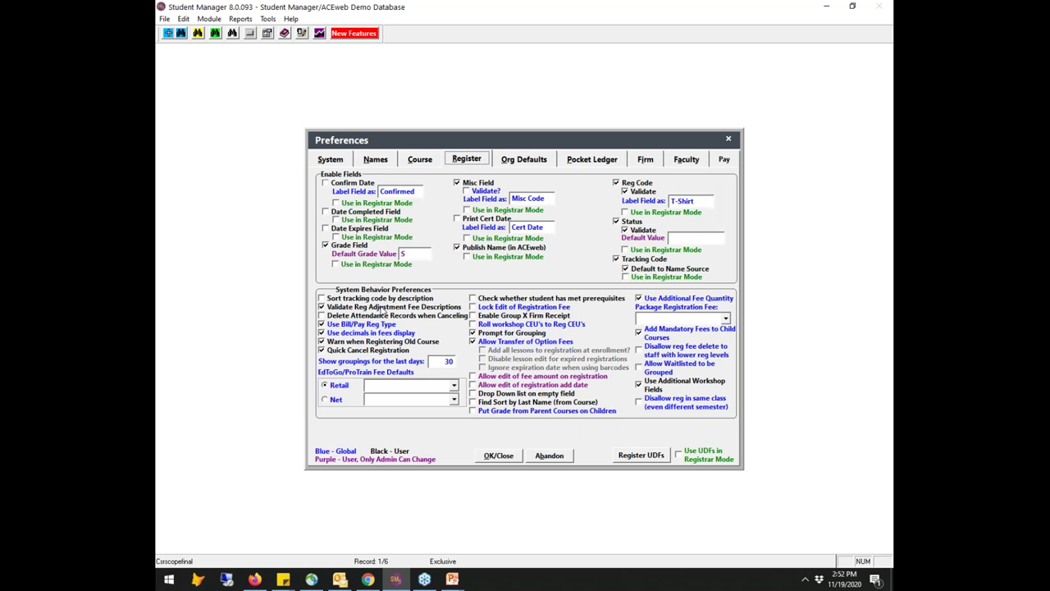
{"action": "left_click", "coordinate": [473, 332]}
{"action": "left_click", "coordinate": [549, 455]}
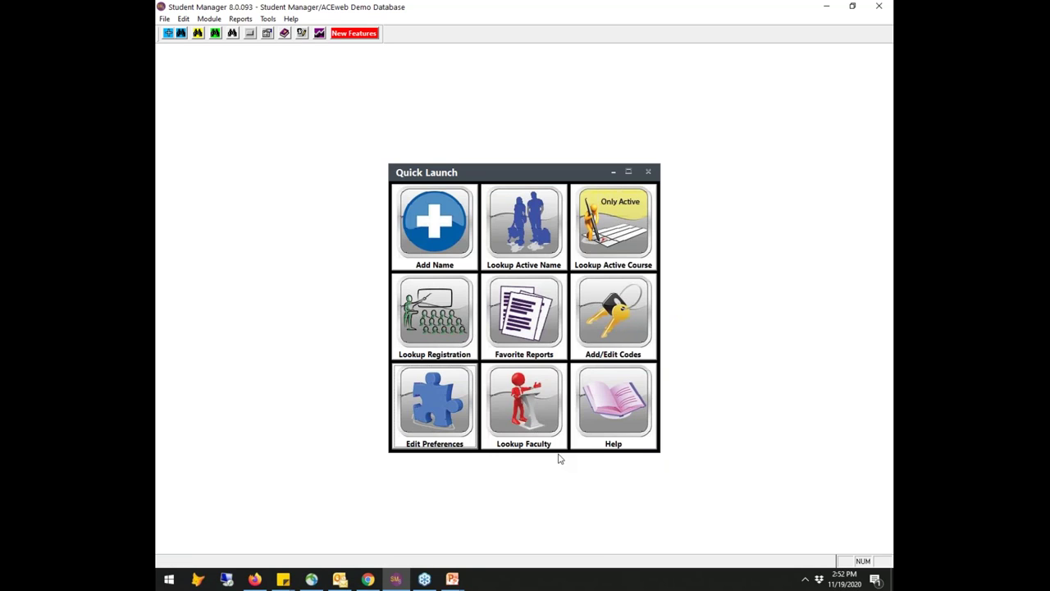
Look up the active course 20UACE300 and open its record.
{"action": "left_click", "coordinate": [605, 240]}
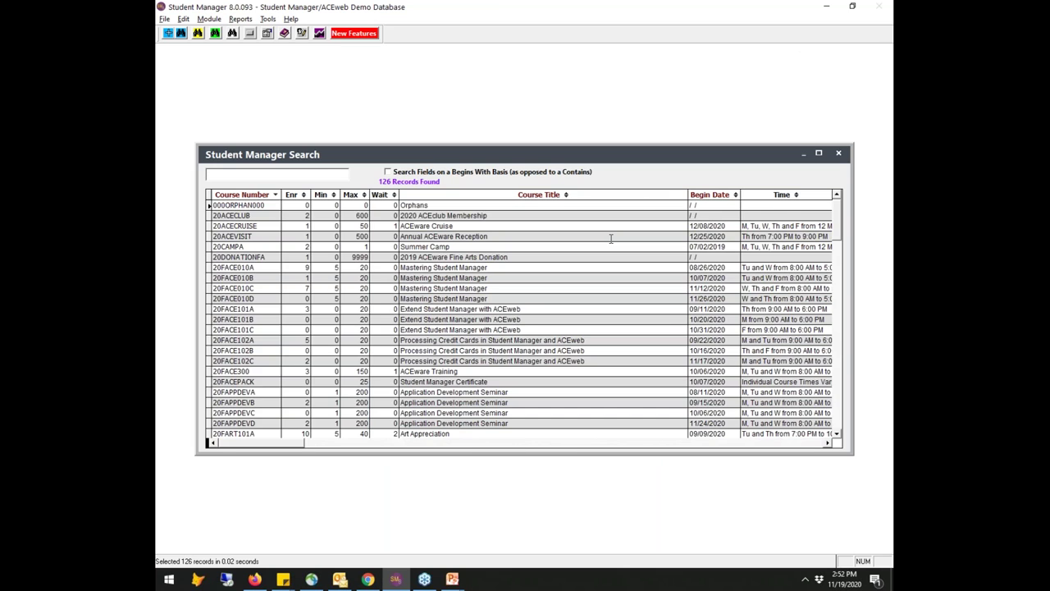
{"action": "type", "text": "20UACE300"}
{"action": "key", "text": "Return"}
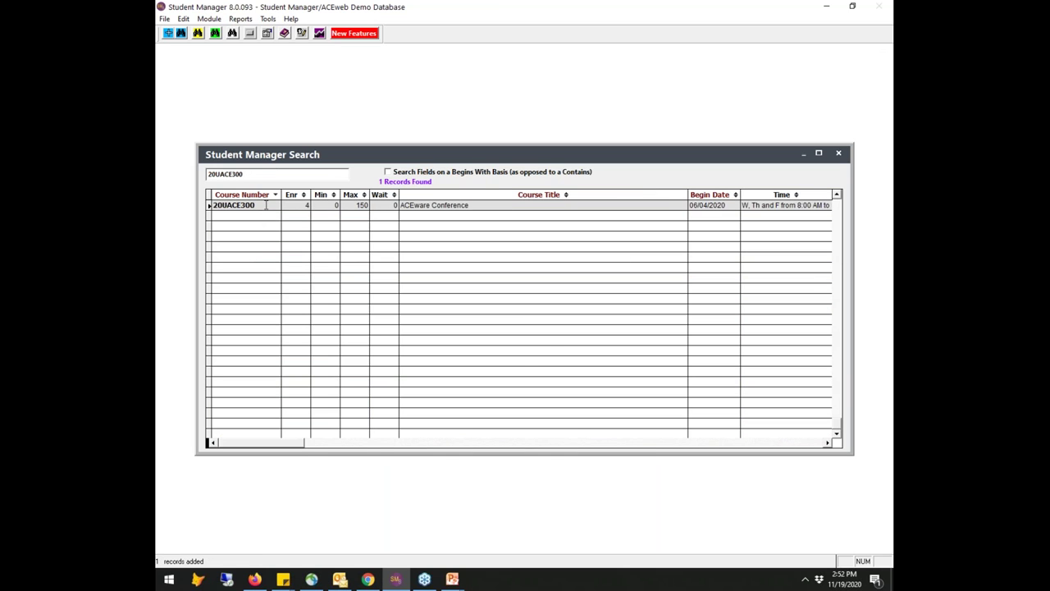
{"action": "double_click", "coordinate": [266, 205]}
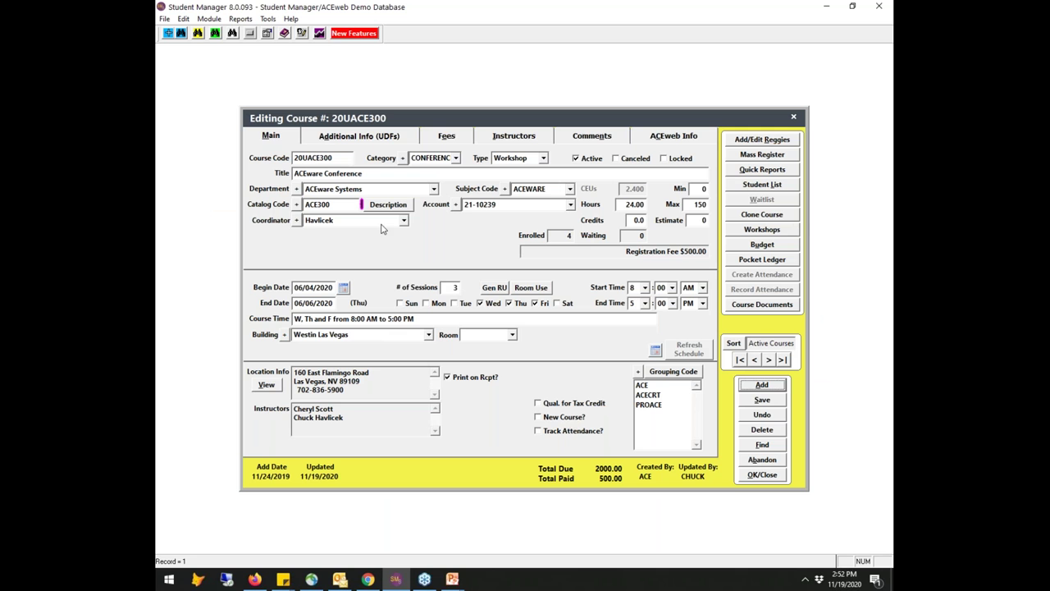
View the course's quick report options, cancel them, and open its workshops to show the student email option.
{"action": "left_click", "coordinate": [778, 170]}
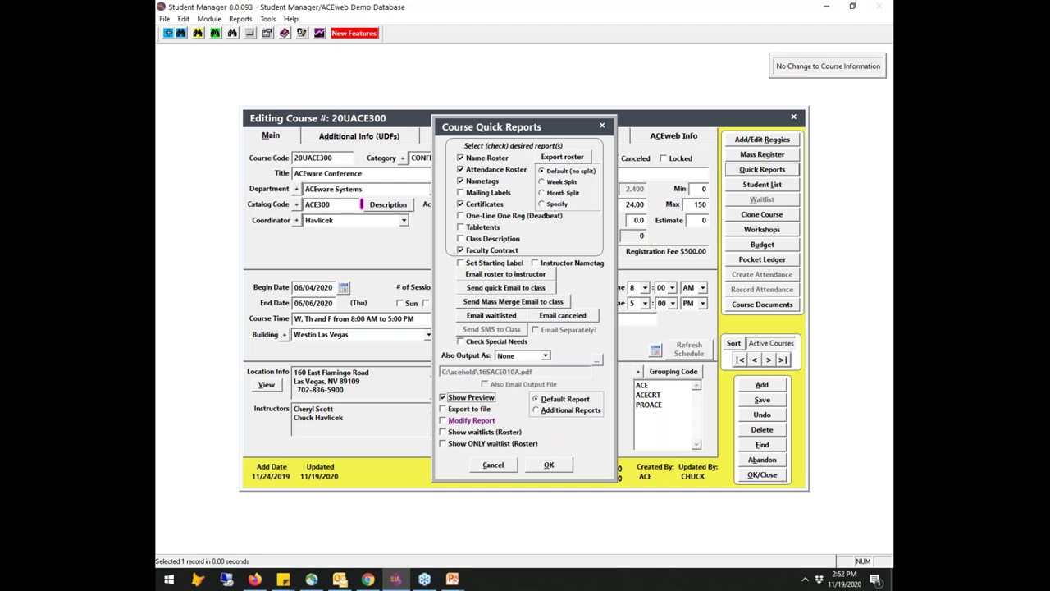
{"action": "left_click", "coordinate": [491, 468]}
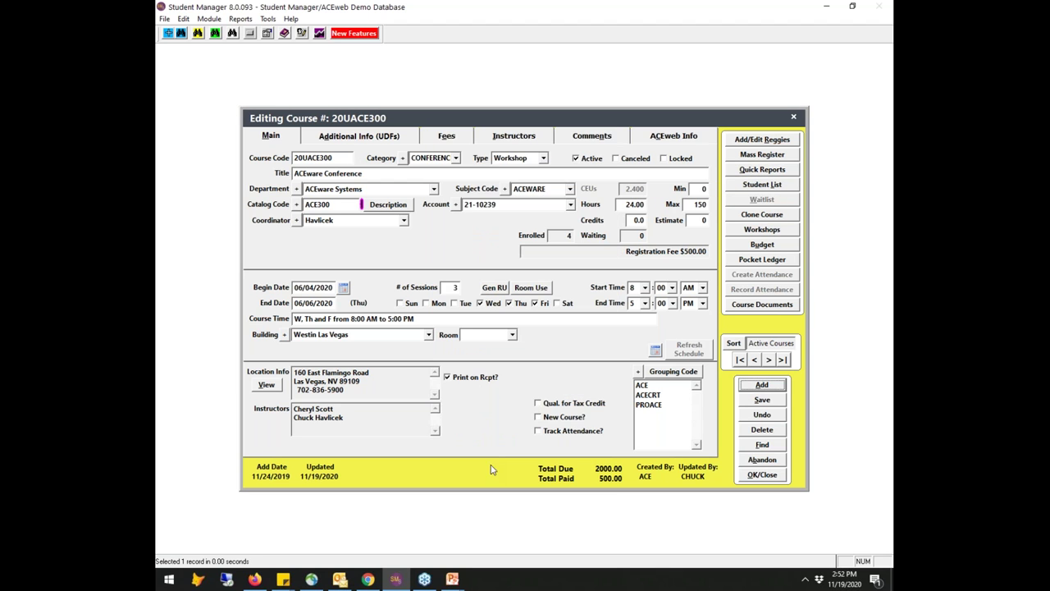
{"action": "left_click", "coordinate": [780, 227]}
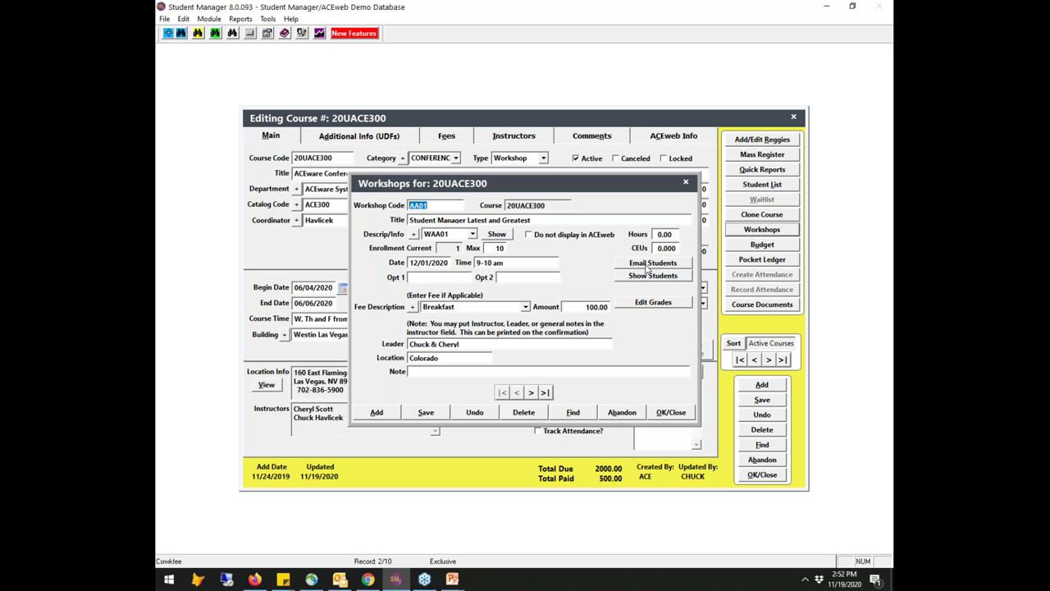
Switch to the ACEweb demo site in Firefox and view the workshops of the ACEware Training example course.
{"action": "left_click", "coordinate": [255, 579]}
{"action": "left_click", "coordinate": [289, 92]}
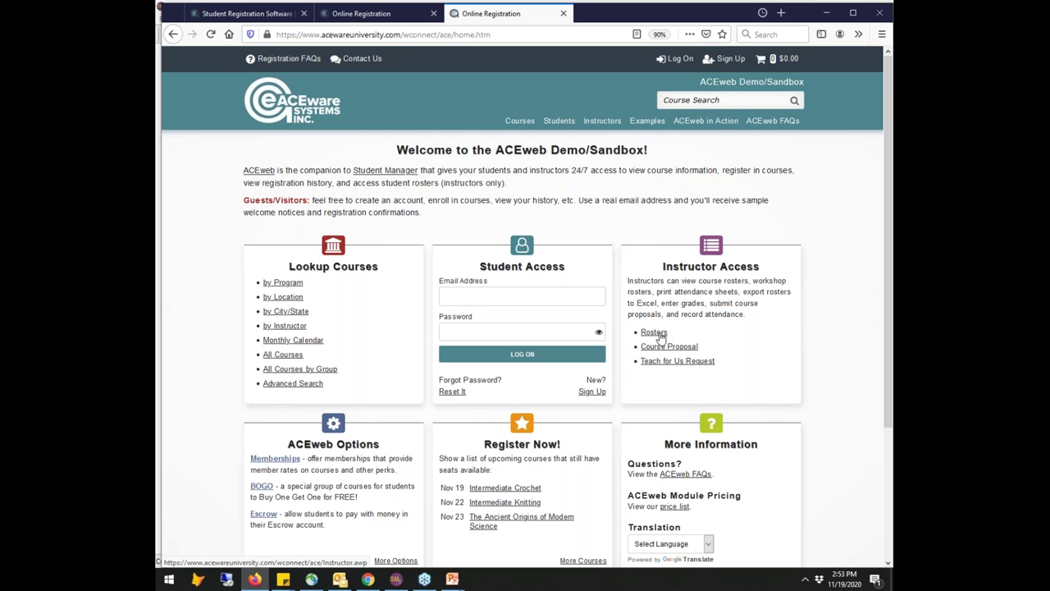
{"action": "left_click", "coordinate": [640, 121]}
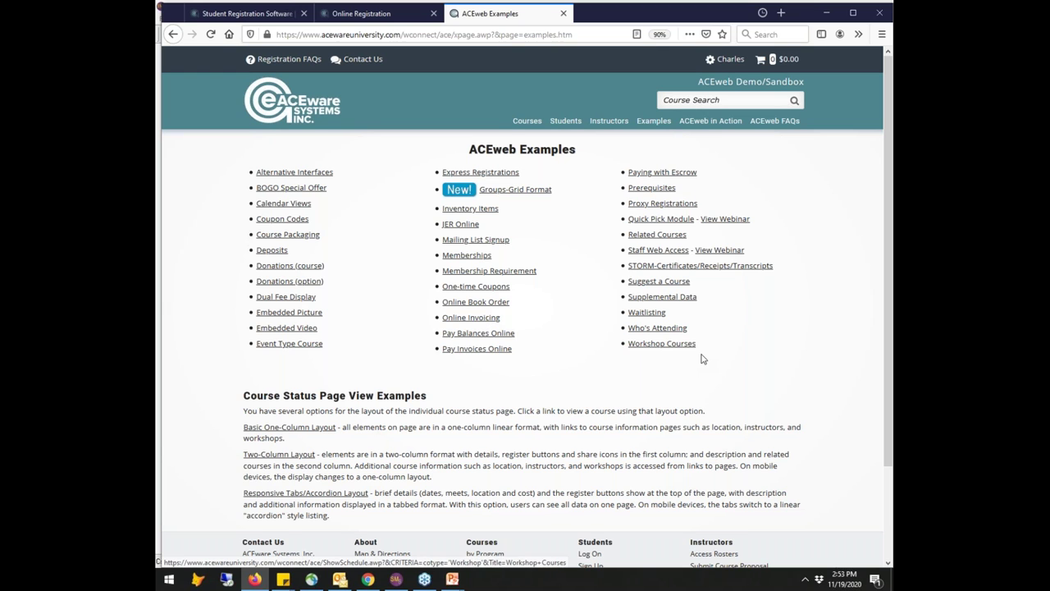
{"action": "left_click", "coordinate": [677, 345]}
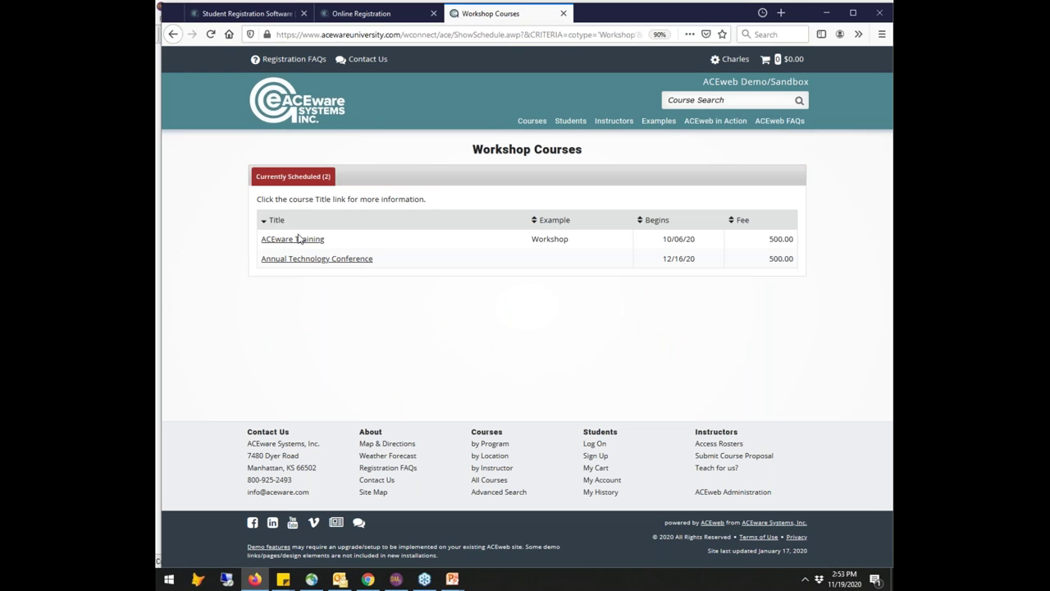
{"action": "left_click", "coordinate": [306, 239]}
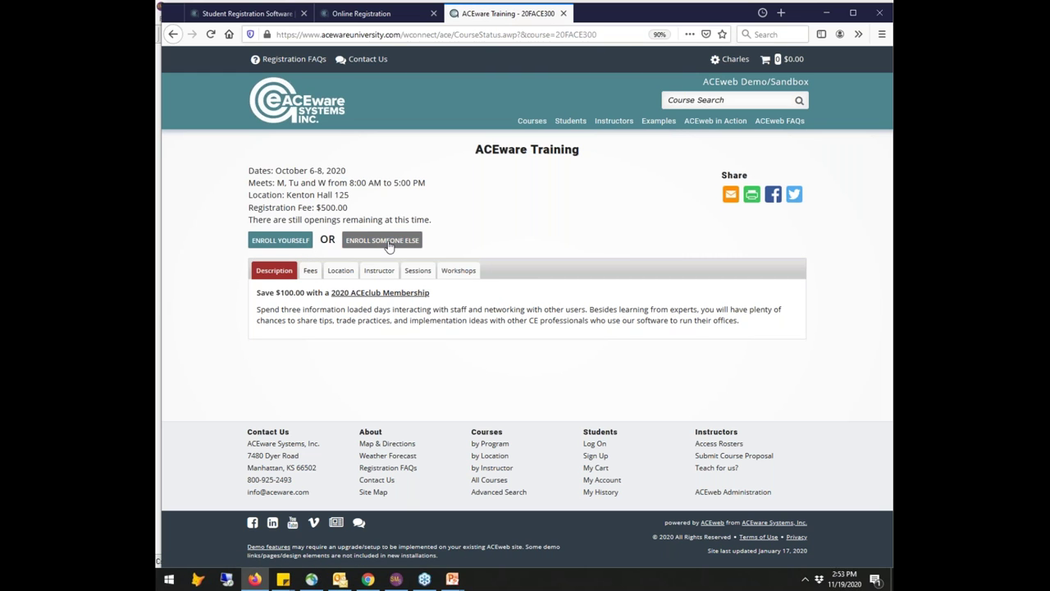
{"action": "left_click", "coordinate": [452, 271]}
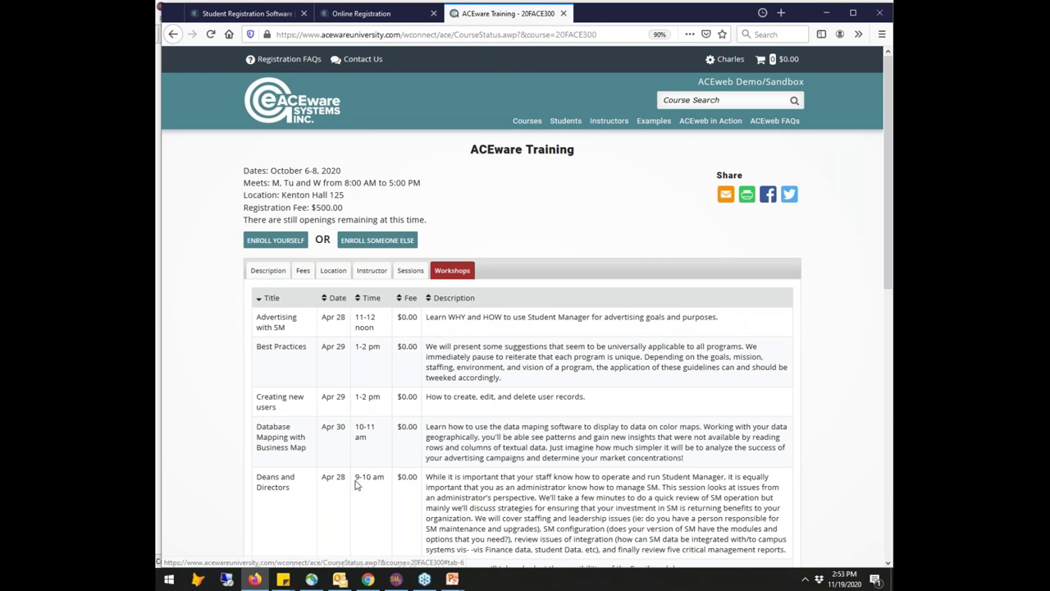
Start enrolling yourself in ACEware Training, inspect the 04/28/2020 9-10 am and 11-12 noon workshop choices, and switch back to Student Manager.
{"action": "left_click", "coordinate": [279, 240]}
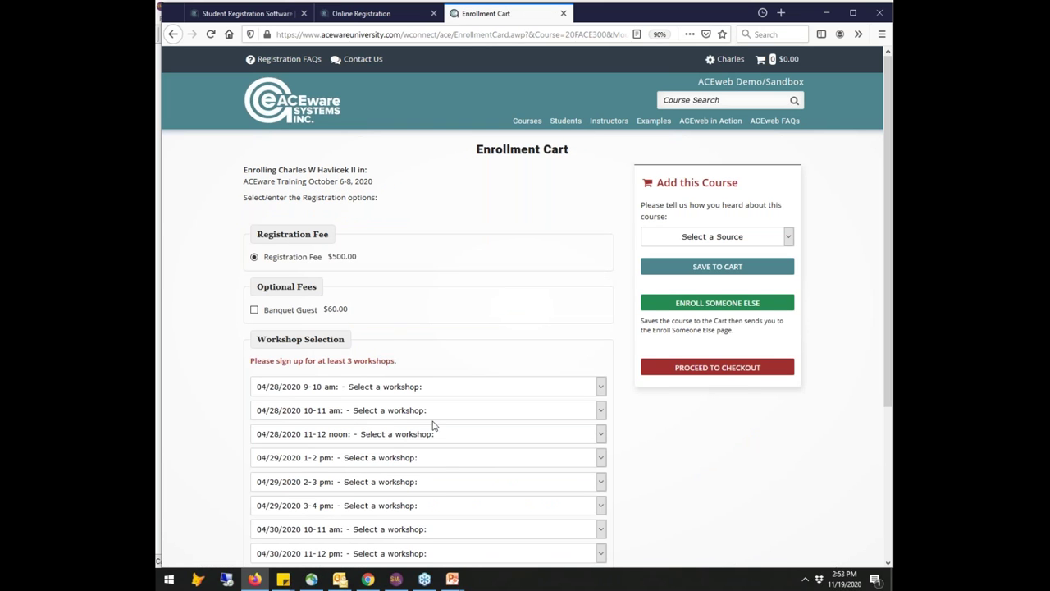
{"action": "scroll", "coordinate": [316, 398], "scroll_direction": "down", "scroll_amount": 2}
{"action": "scroll", "coordinate": [322, 398], "scroll_direction": "up", "scroll_amount": 1}
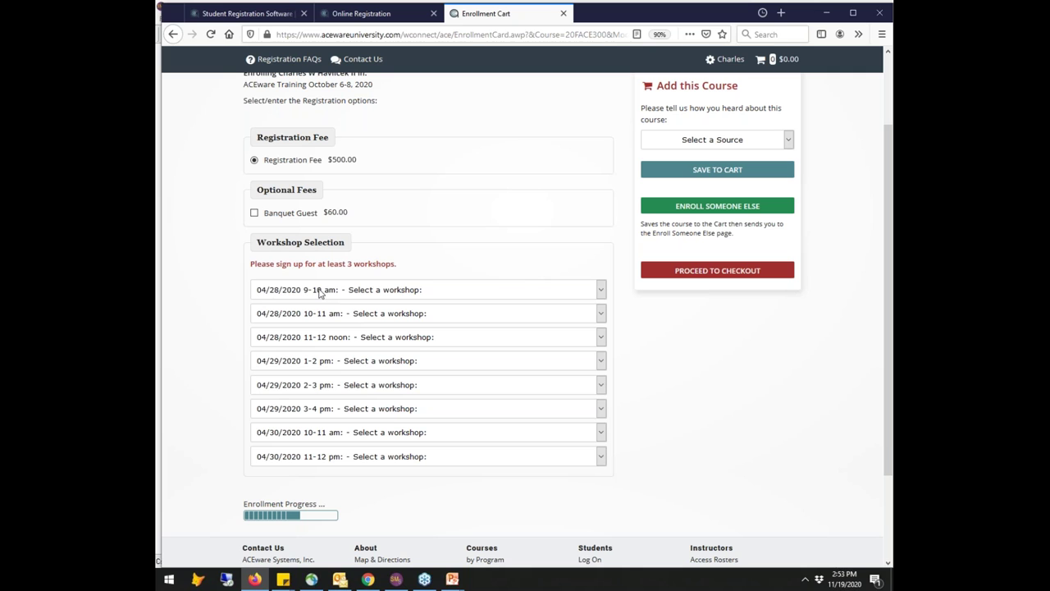
{"action": "left_click", "coordinate": [602, 290]}
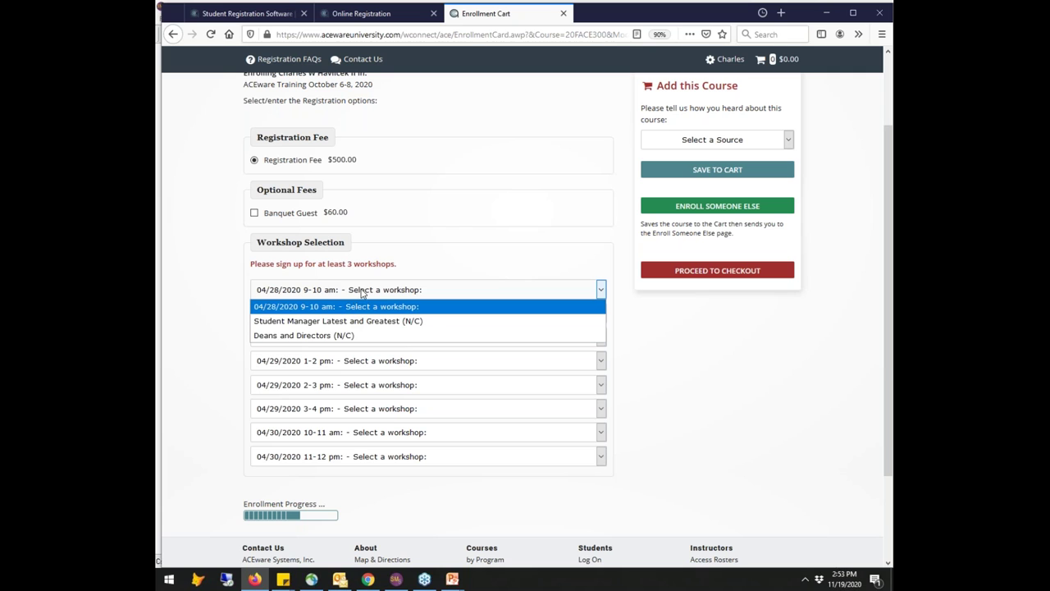
{"action": "left_click", "coordinate": [362, 293]}
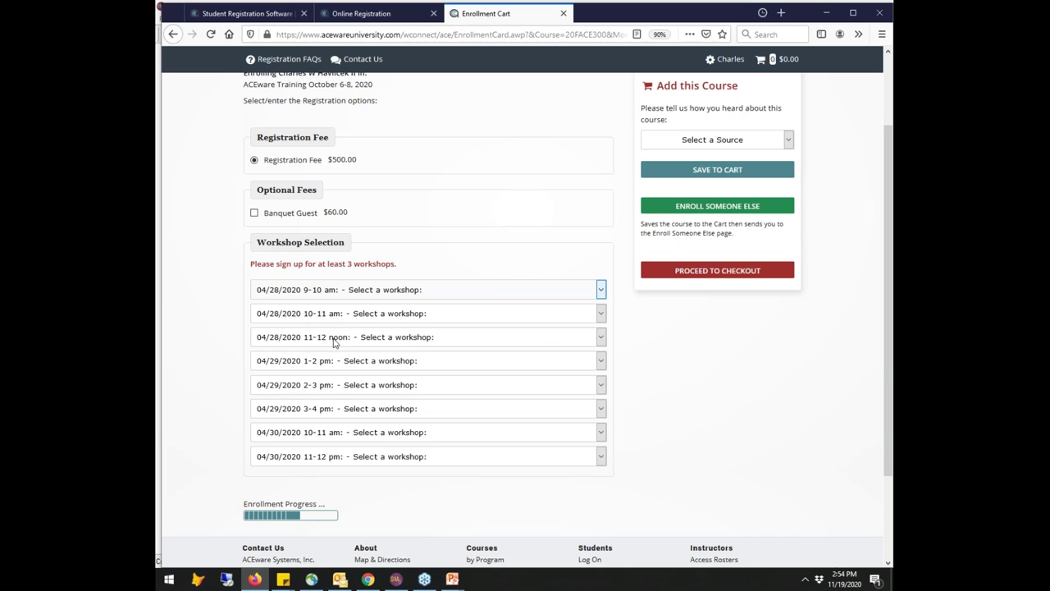
{"action": "left_click", "coordinate": [550, 343]}
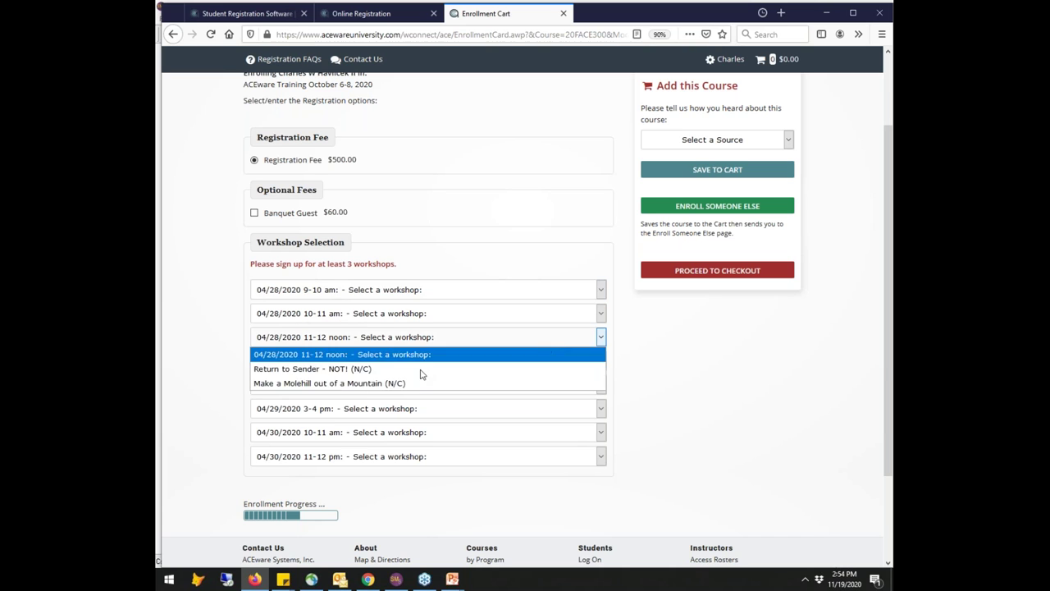
{"action": "left_click", "coordinate": [380, 337]}
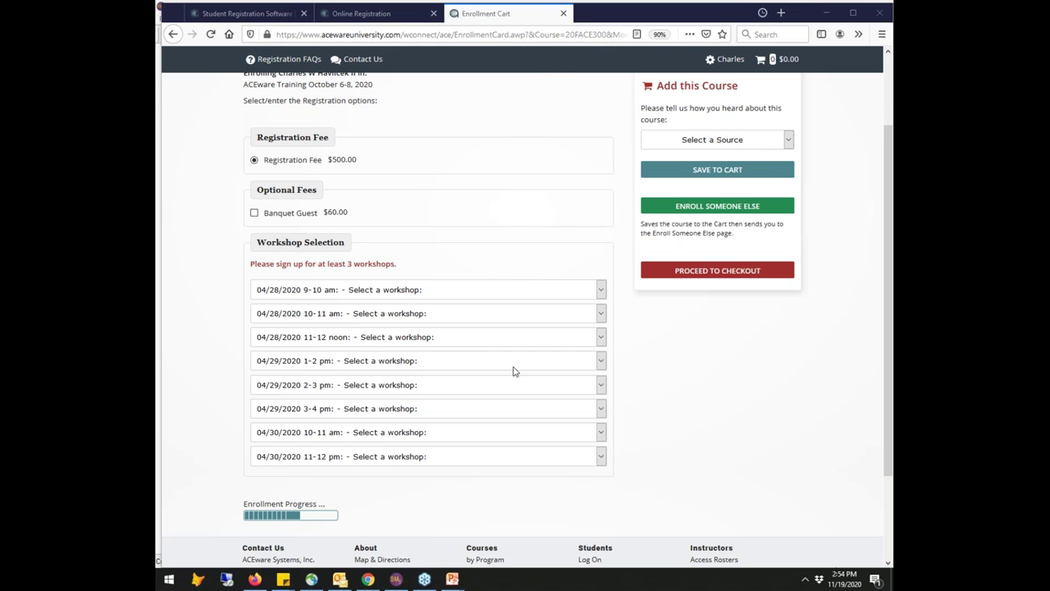
{"action": "scroll", "coordinate": [514, 371], "scroll_direction": "up", "scroll_amount": 2}
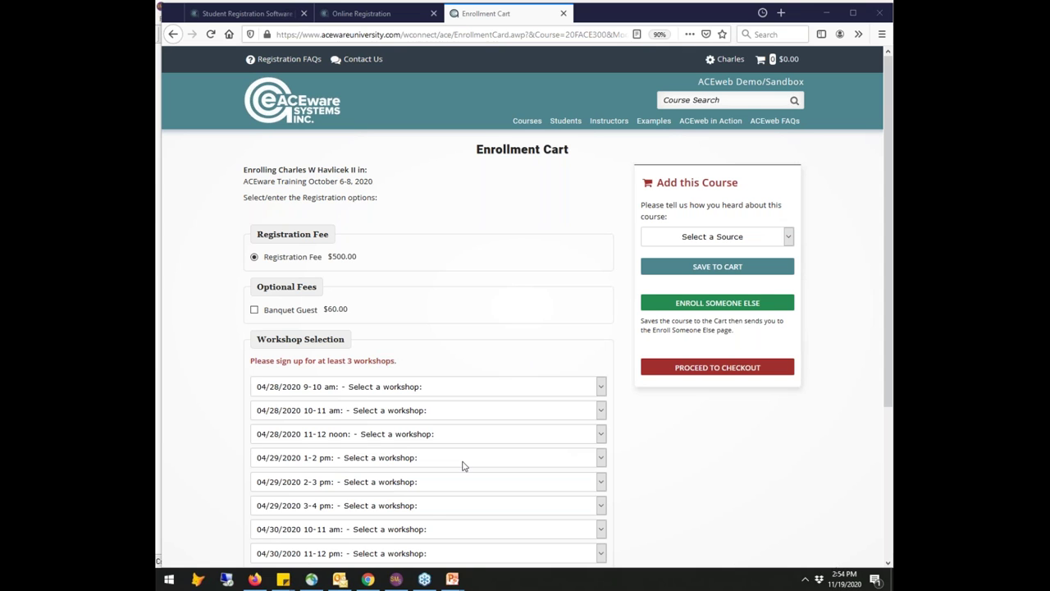
{"action": "left_click", "coordinate": [395, 579]}
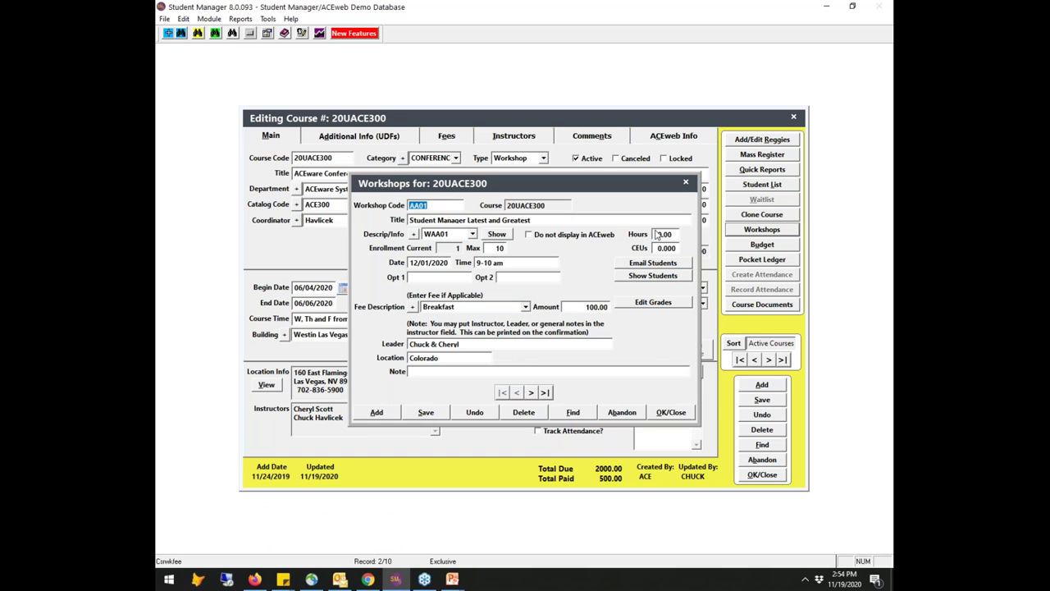
Reopen the course's workshops, list them all to compare AA01 and AA02, and close the workshops without saving.
{"action": "left_click", "coordinate": [622, 413]}
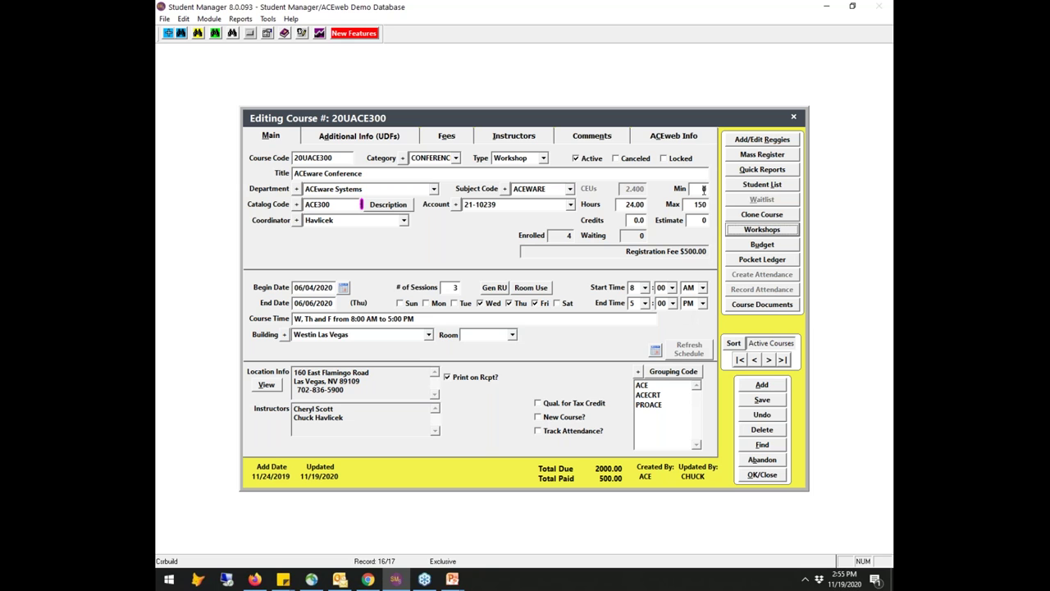
{"action": "left_click", "coordinate": [774, 234]}
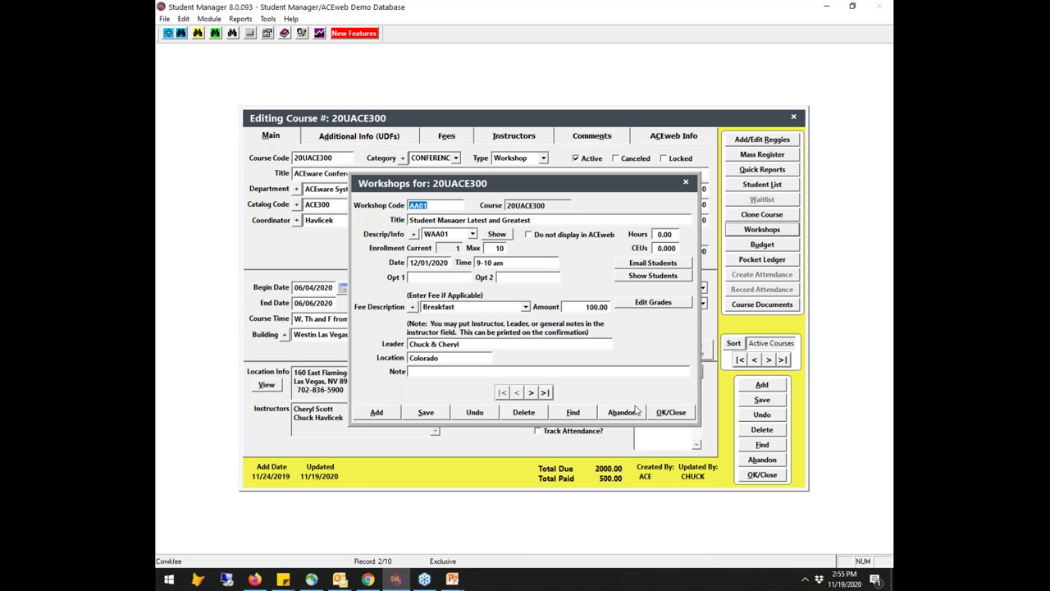
{"action": "left_click", "coordinate": [573, 412]}
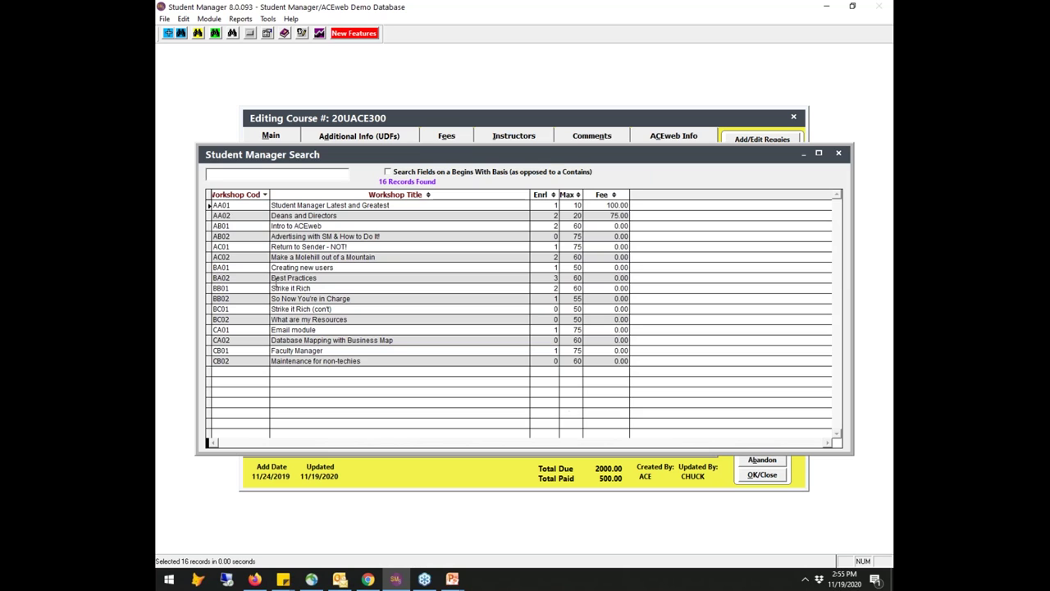
{"action": "left_click", "coordinate": [235, 215]}
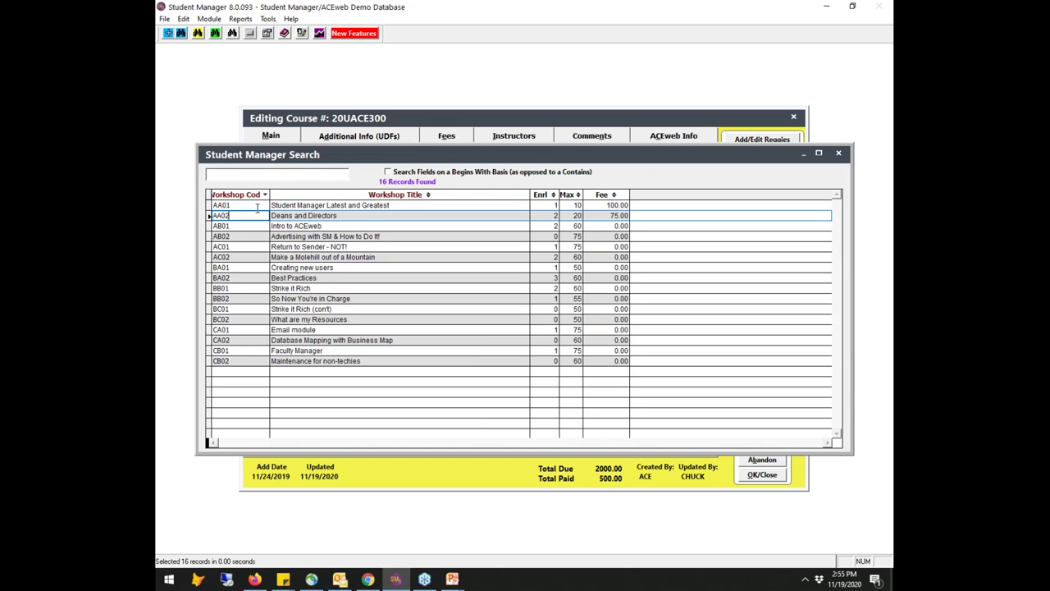
{"action": "left_click", "coordinate": [256, 206]}
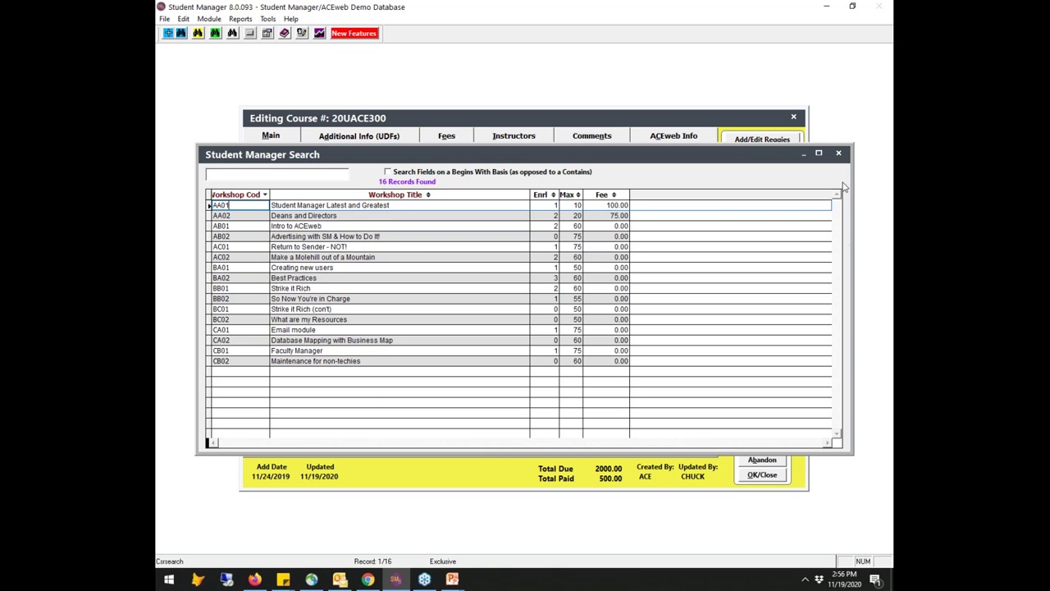
{"action": "left_click", "coordinate": [838, 153]}
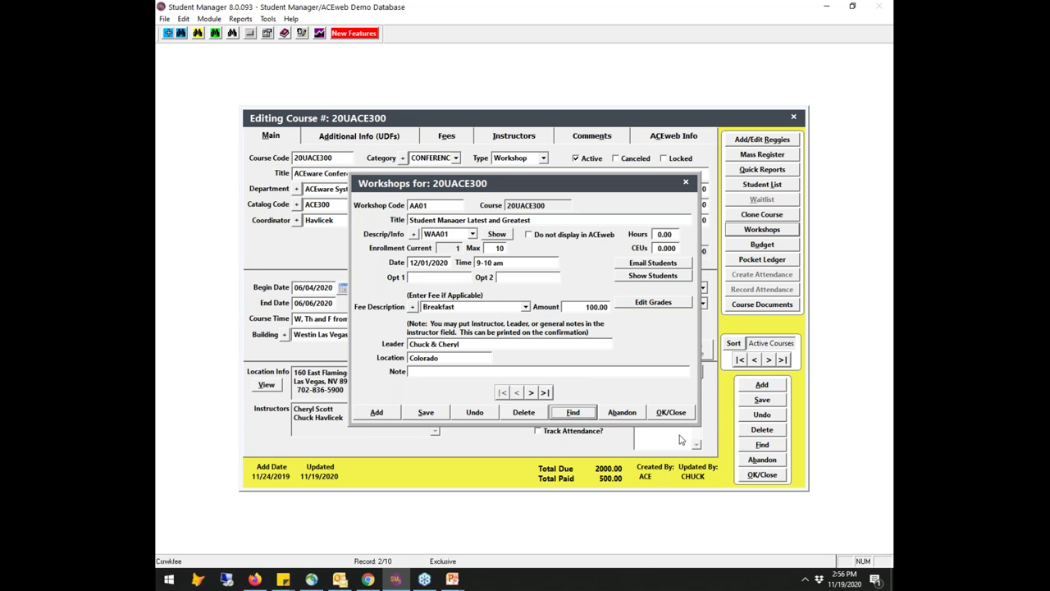
{"action": "left_click", "coordinate": [632, 417]}
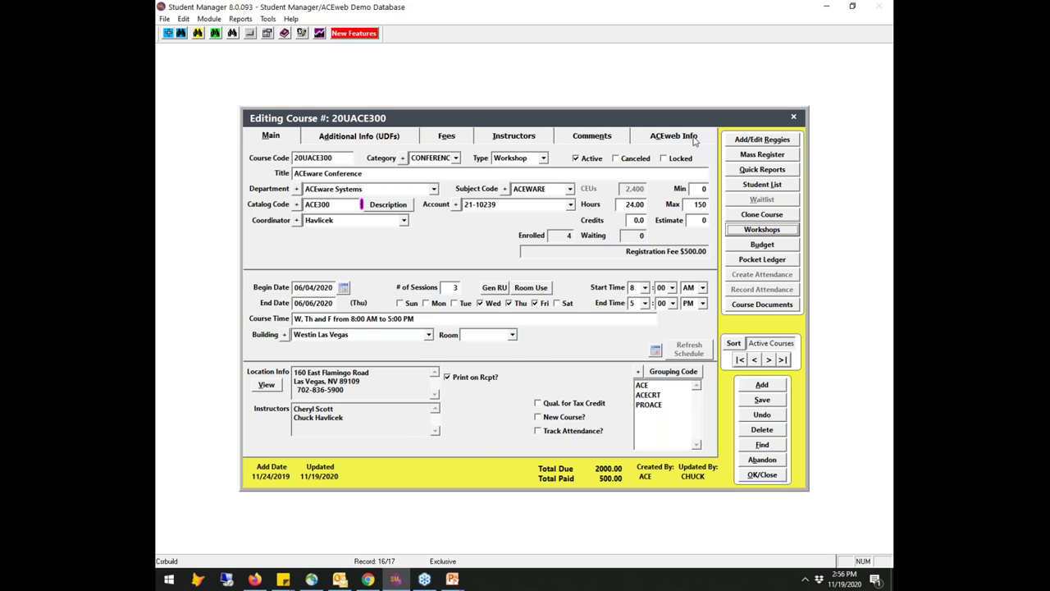
View the course's ACEweb settings for workshop messages and minimum/maximum requirements, and abandon the course record.
{"action": "left_click", "coordinate": [694, 139]}
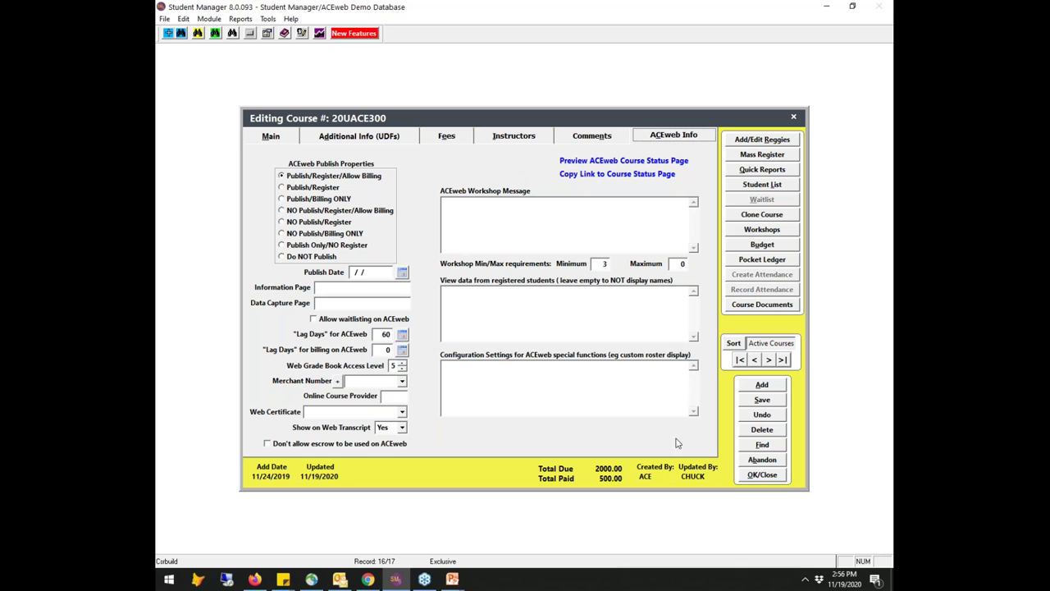
{"action": "left_click", "coordinate": [776, 464]}
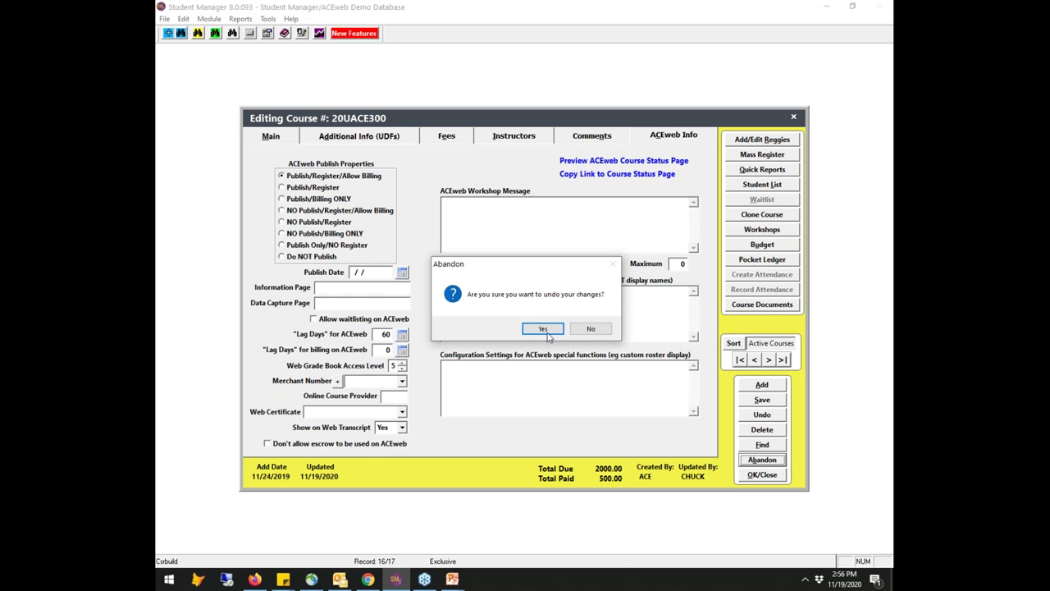
{"action": "left_click", "coordinate": [543, 328]}
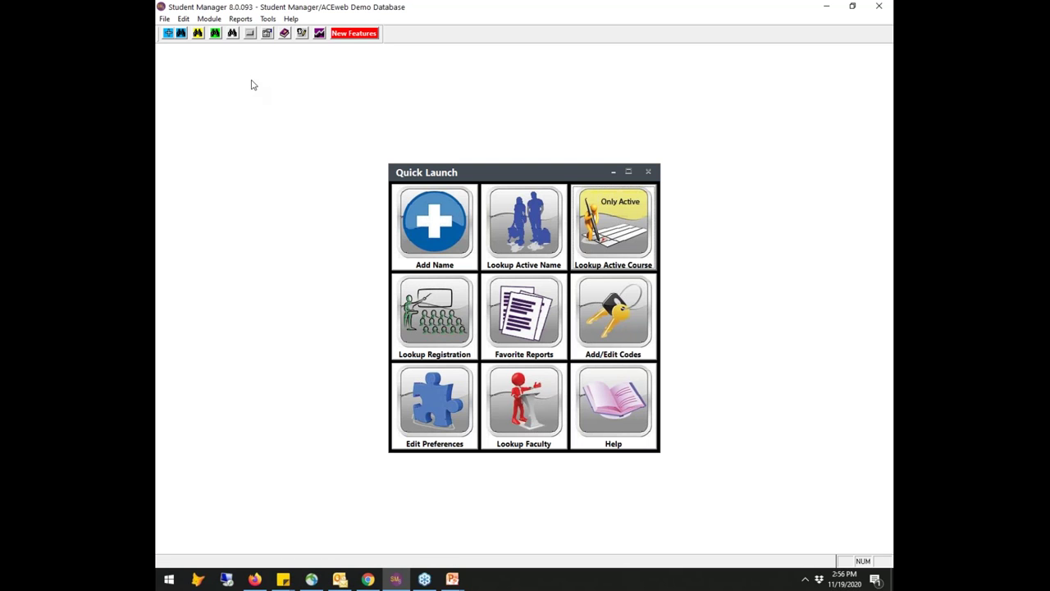
Open the workshop Rosters/Certificates report setup, view its additional report formats, and return to the setup.
{"action": "left_click", "coordinate": [240, 18]}
{"action": "mouse_move", "coordinate": [268, 120]}
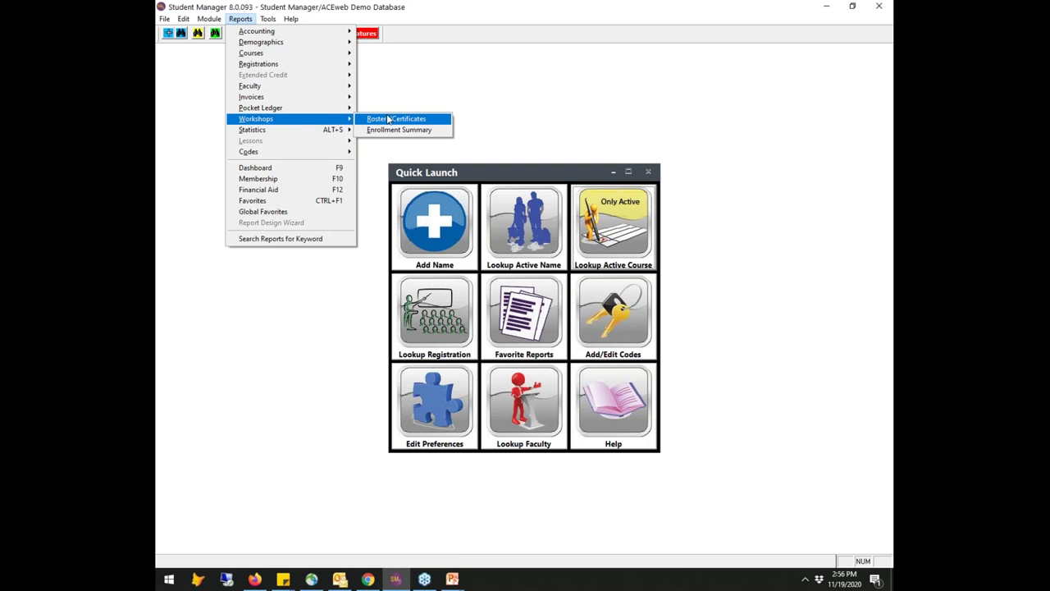
{"action": "left_click", "coordinate": [388, 120]}
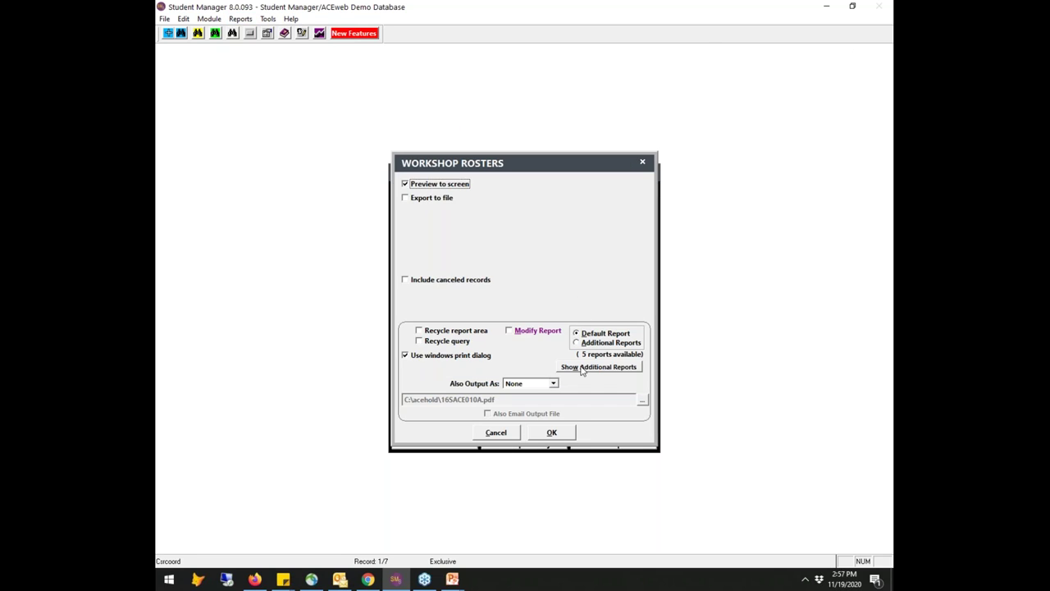
{"action": "left_click", "coordinate": [581, 368]}
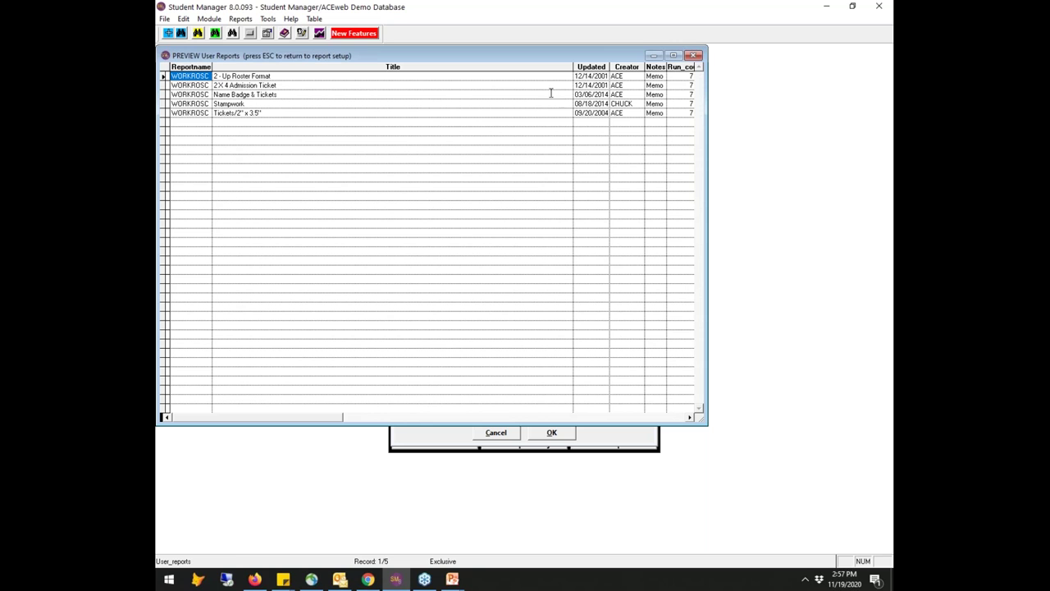
{"action": "key", "text": "Escape"}
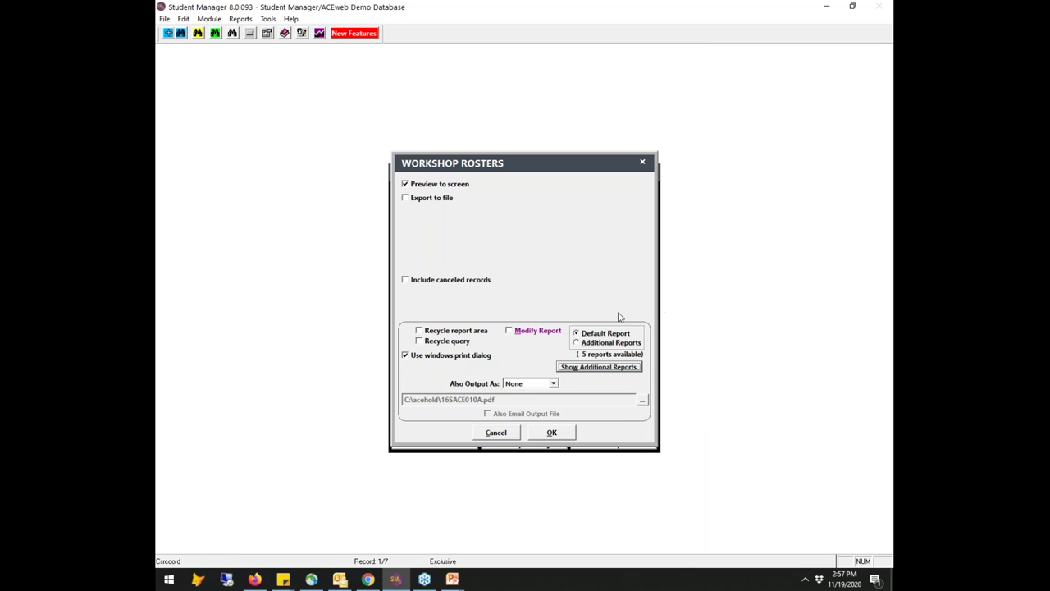
Preview the default workshop rosters using the Course Number Begins With query for 20UACE300, and close the preview.
{"action": "left_click", "coordinate": [551, 433]}
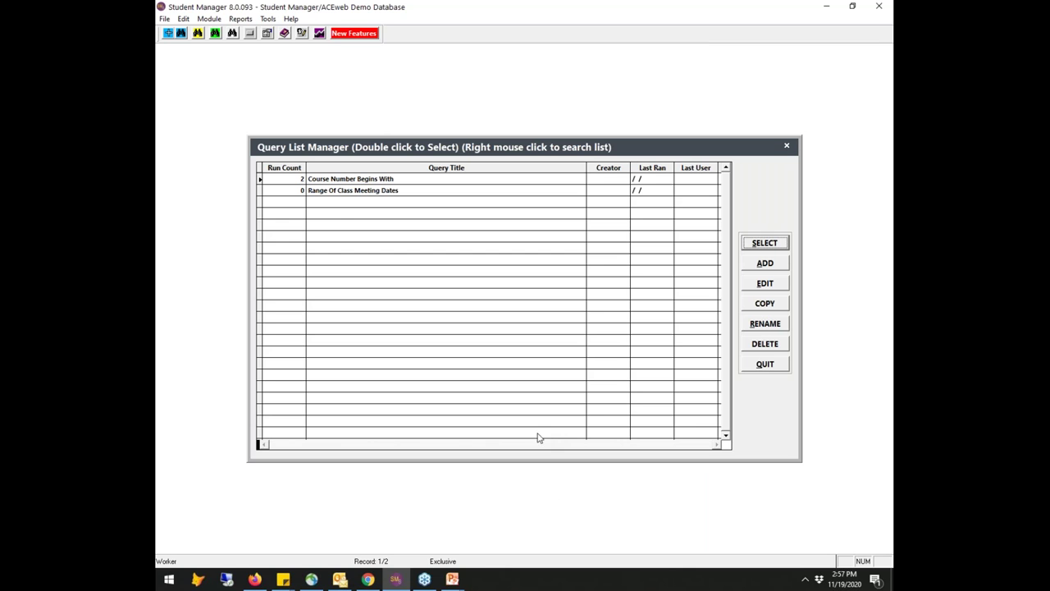
{"action": "left_click", "coordinate": [351, 186]}
{"action": "left_click", "coordinate": [779, 246]}
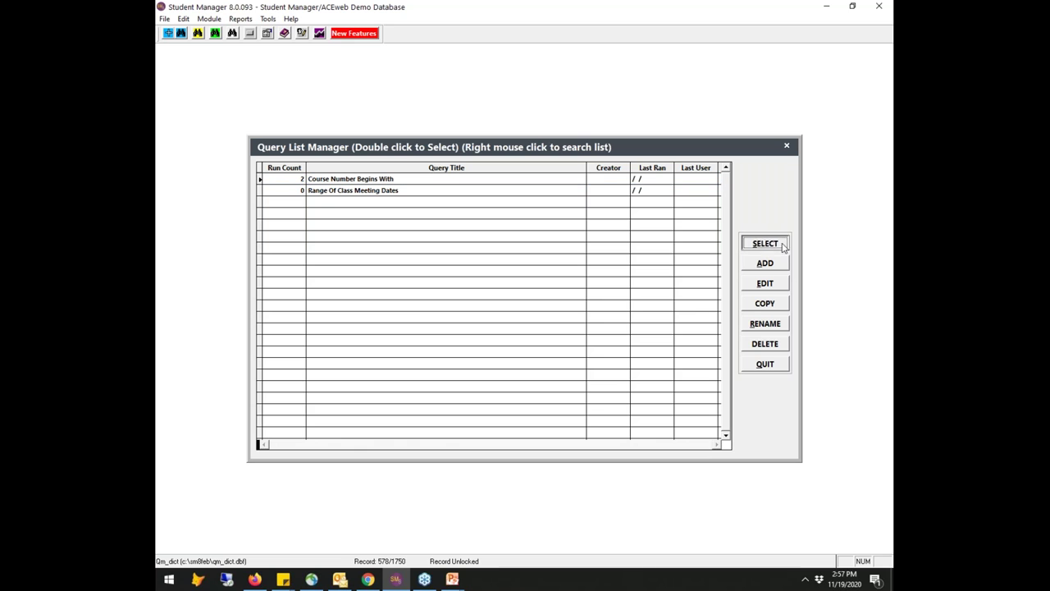
{"action": "type", "text": "CHEM 100"}
{"action": "left_click", "coordinate": [464, 324]}
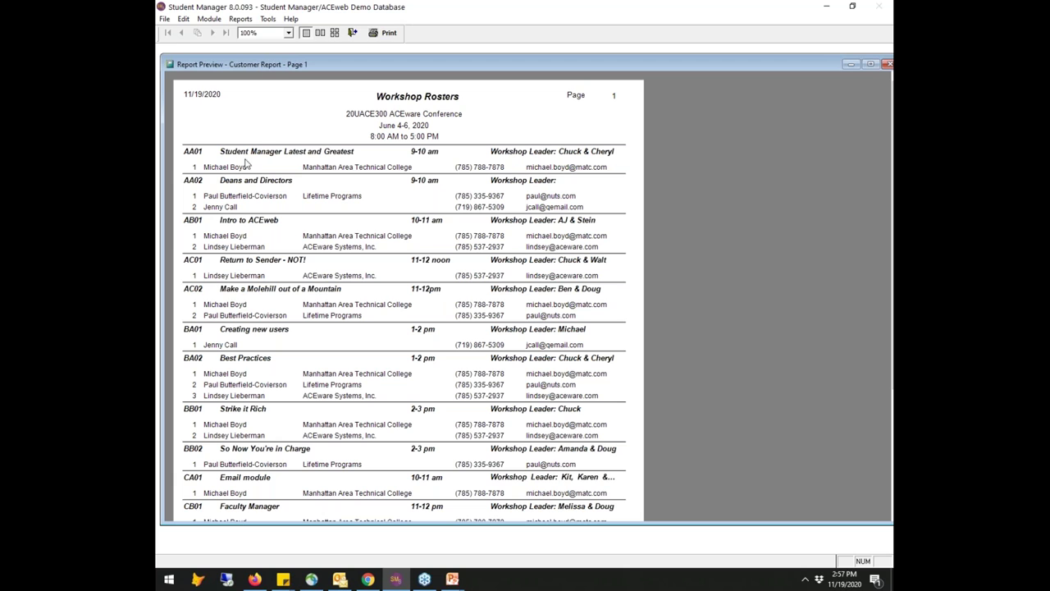
{"action": "left_click", "coordinate": [353, 34]}
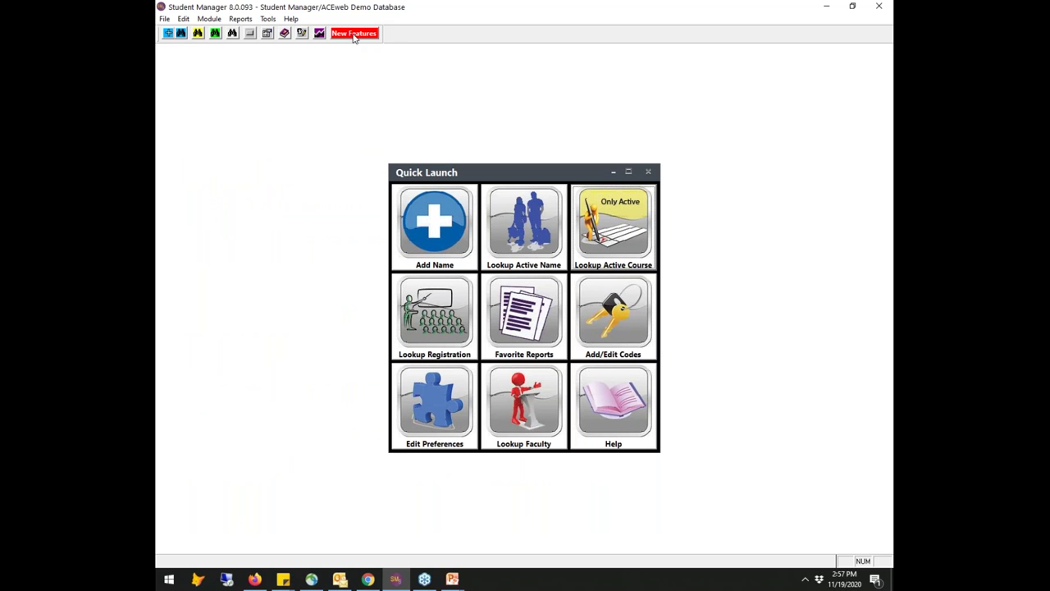
Preview the workshop Enrollment Summary report using the Course Code Begins With query for 20UACE300, and close the preview.
{"action": "left_click", "coordinate": [236, 19]}
{"action": "mouse_move", "coordinate": [258, 120]}
{"action": "left_click", "coordinate": [402, 131]}
{"action": "left_click", "coordinate": [550, 434]}
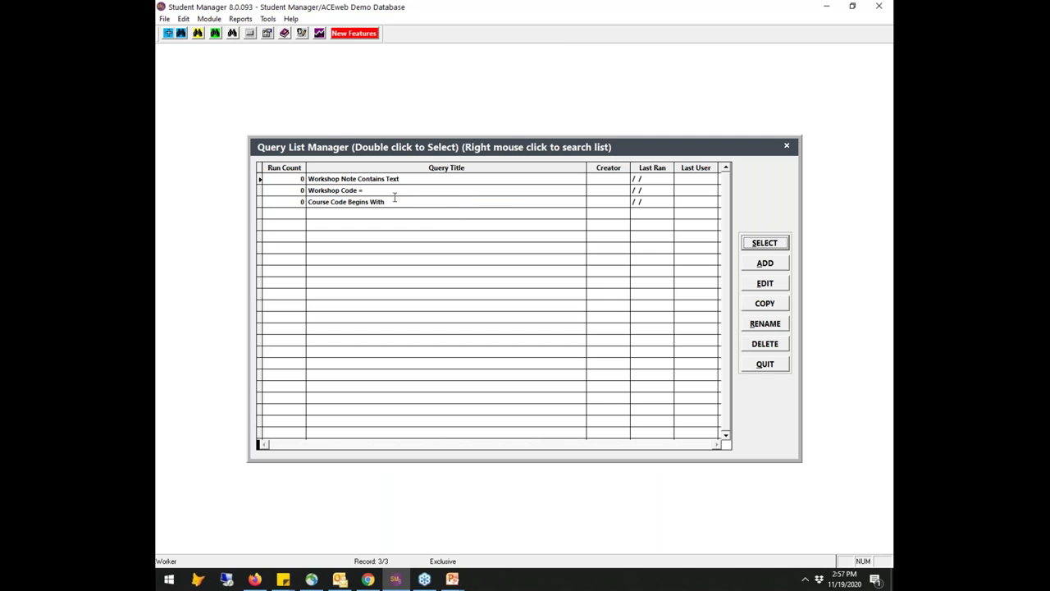
{"action": "left_click", "coordinate": [392, 202]}
{"action": "left_click", "coordinate": [765, 245]}
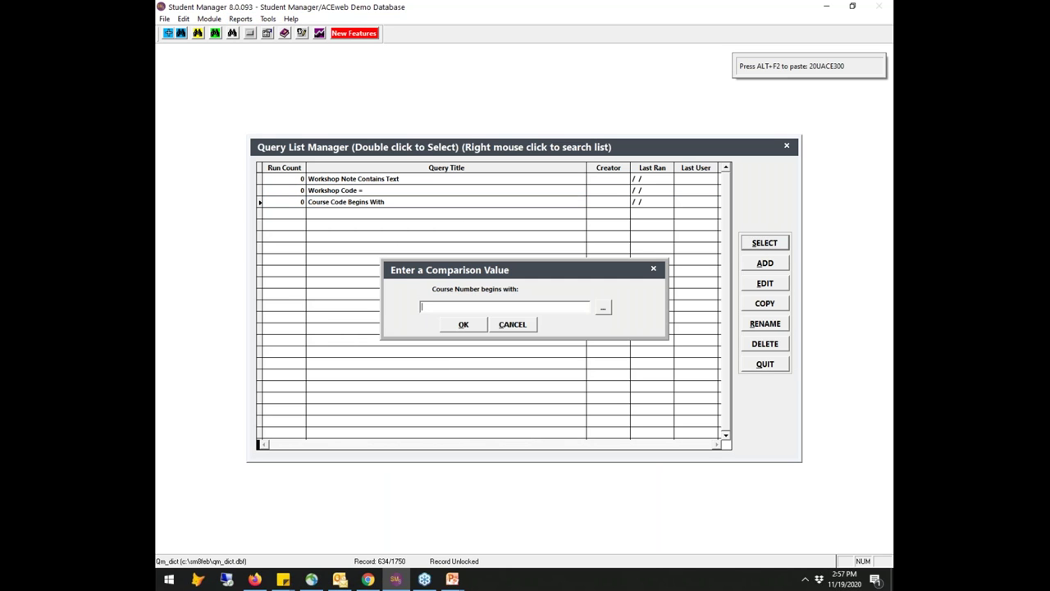
{"action": "key", "text": "alt+F2"}
{"action": "left_click", "coordinate": [463, 324]}
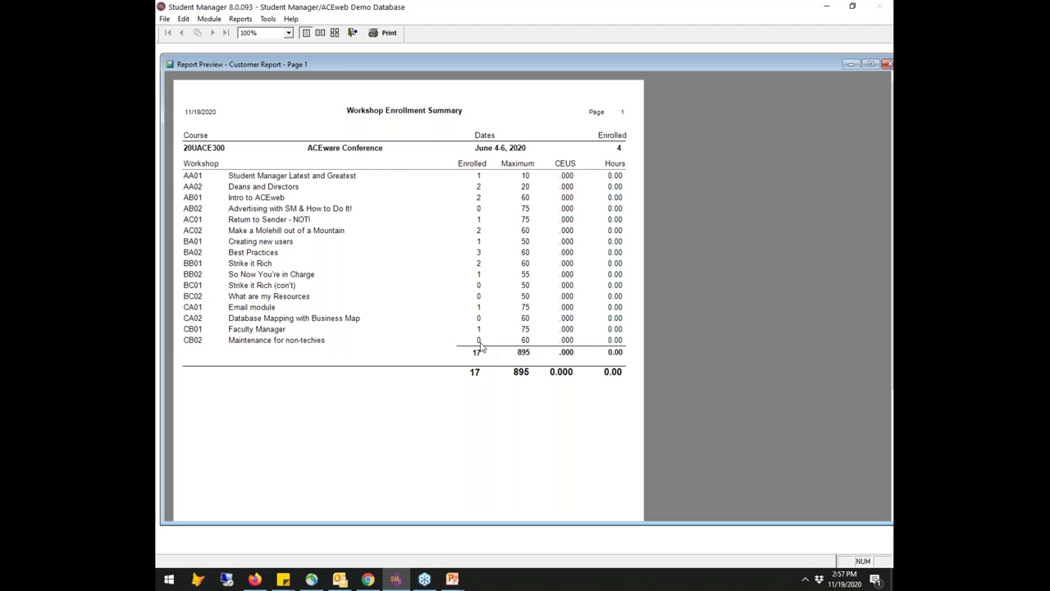
{"action": "left_click", "coordinate": [352, 33]}
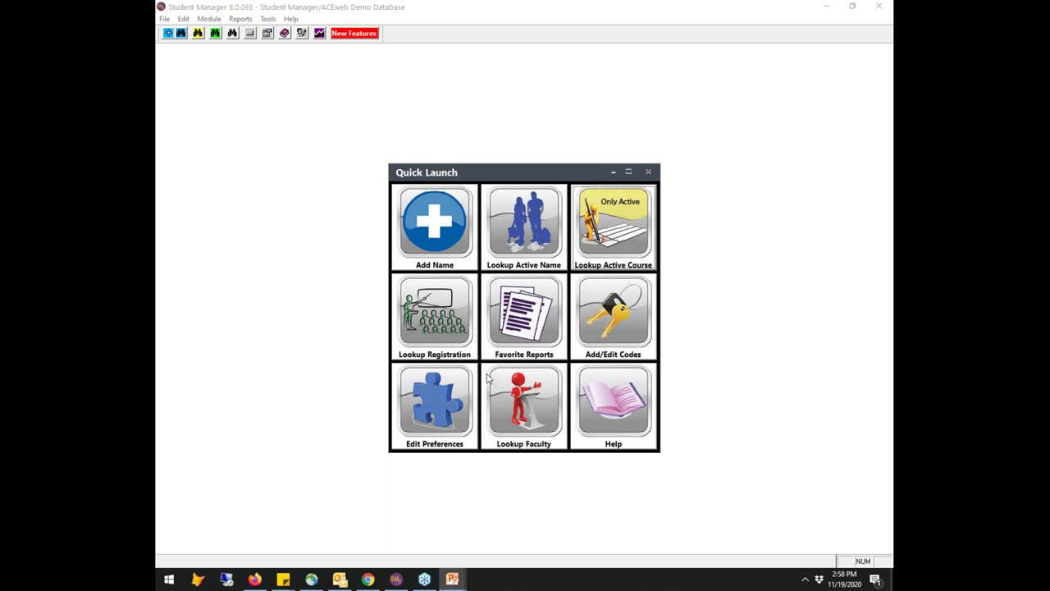
{"action": "left_click", "coordinate": [340, 579]}
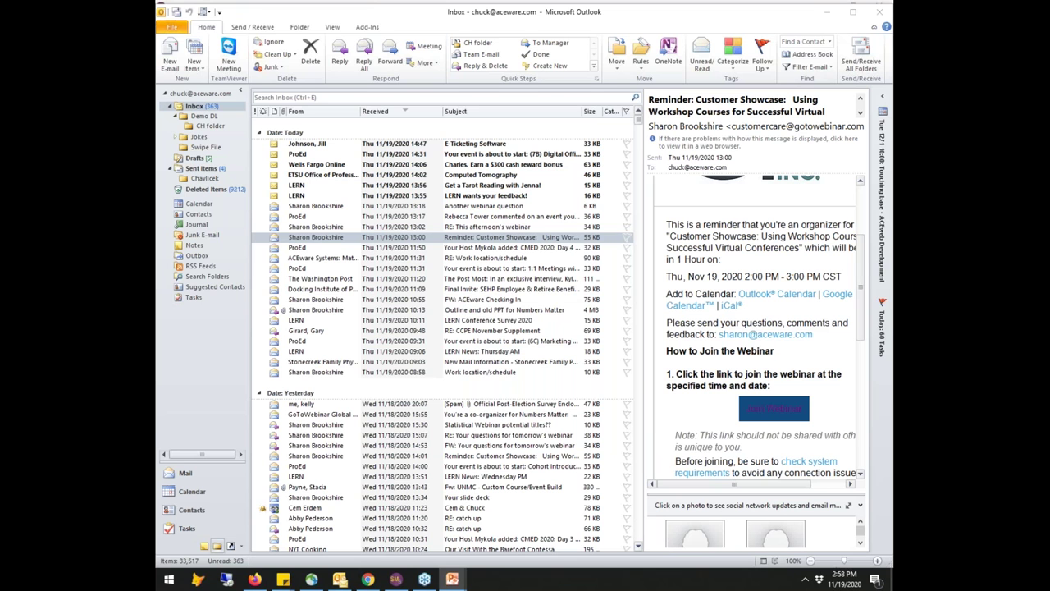
{"action": "key", "text": "shift+F5"}
{"action": "key", "text": "Right"}
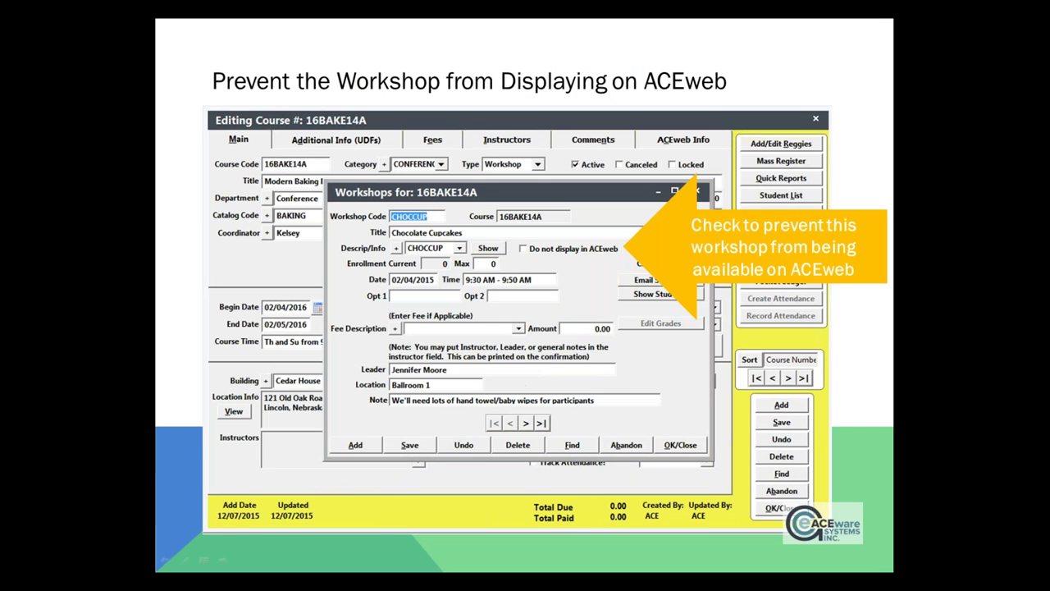
{"action": "key", "text": "Right"}
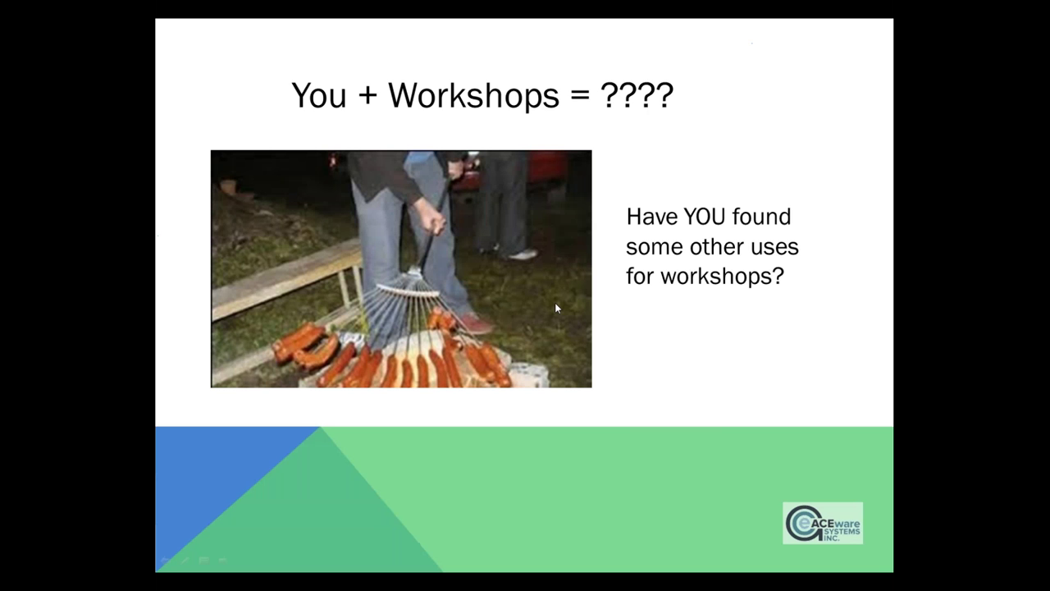
{"action": "key", "text": "Right"}
{"action": "key", "text": "Left"}
{"action": "left_click", "coordinate": [677, 292]}
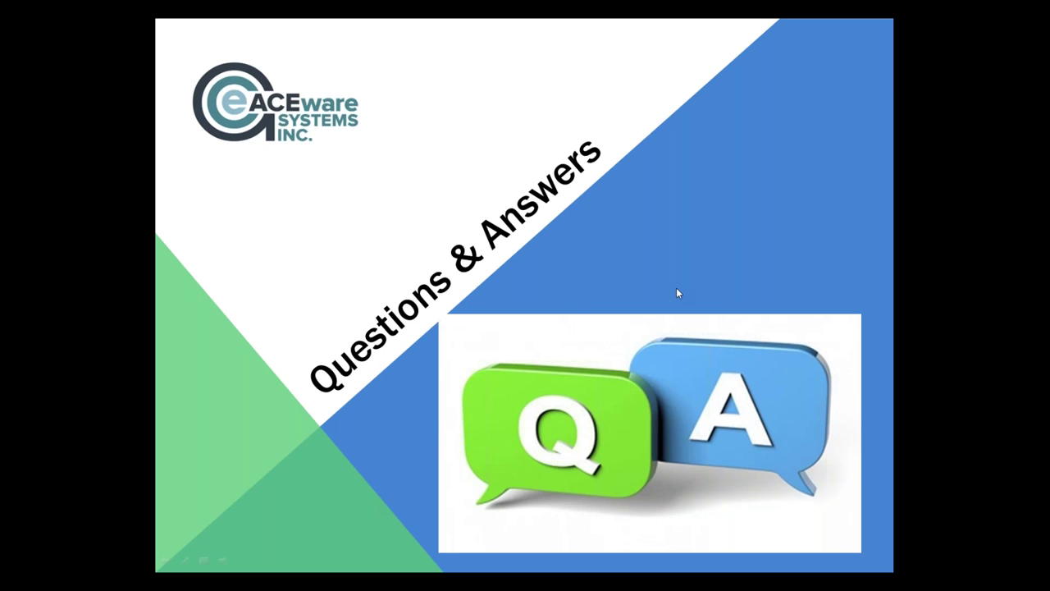
{"action": "left_click", "coordinate": [678, 293]}
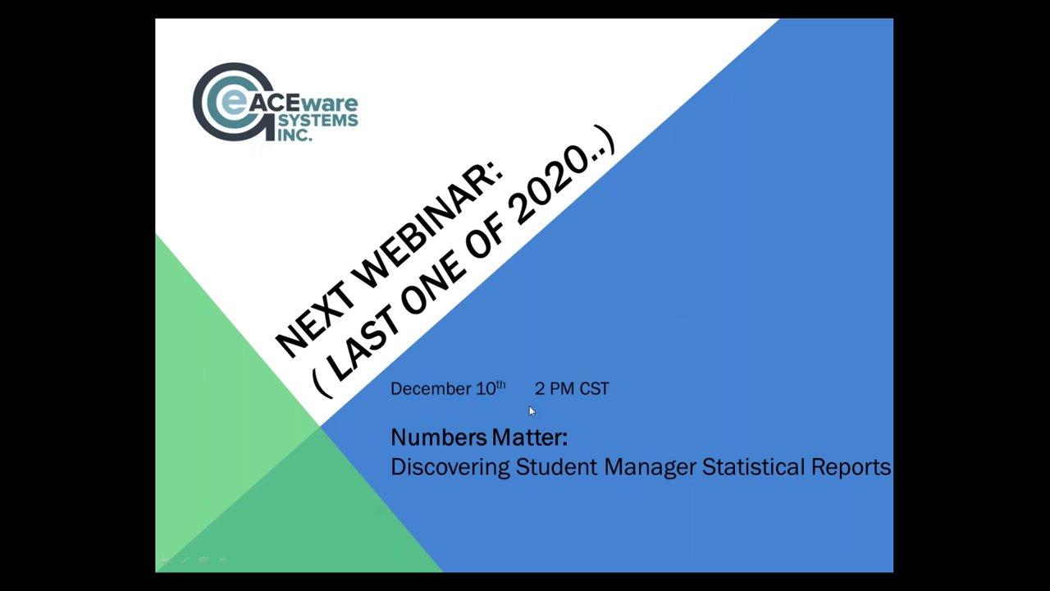